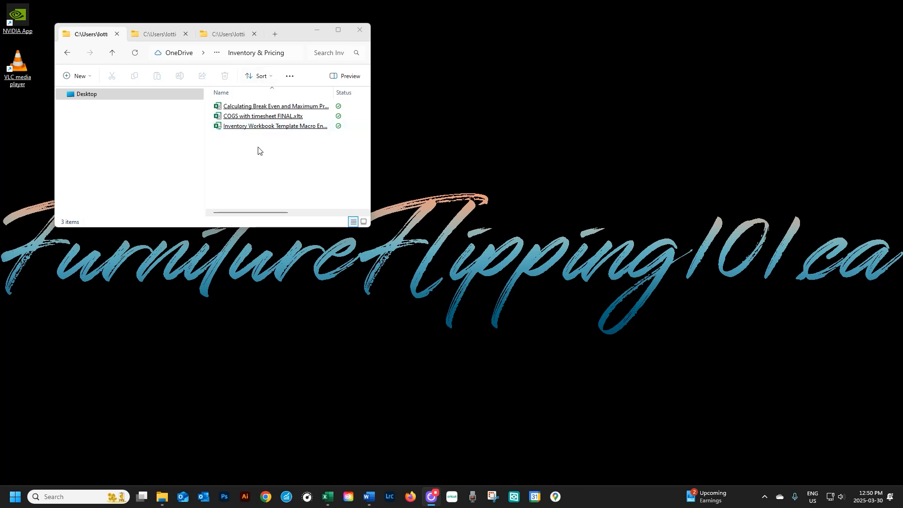
Open the COGS with timesheet FINAL.xltx template and save it as the Excel workbook COGS Workbook.xlsx, replacing the existing file.
double_click(266, 118)
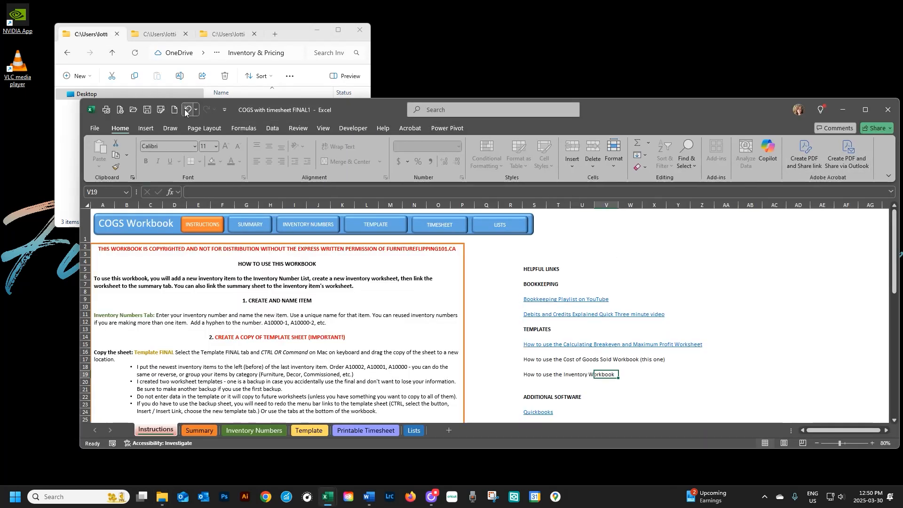
left_click(160, 109)
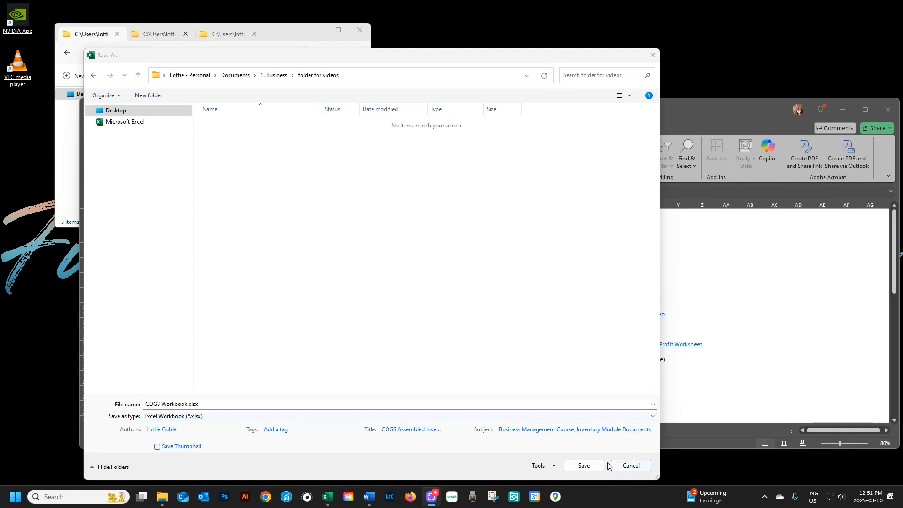
left_click(584, 466)
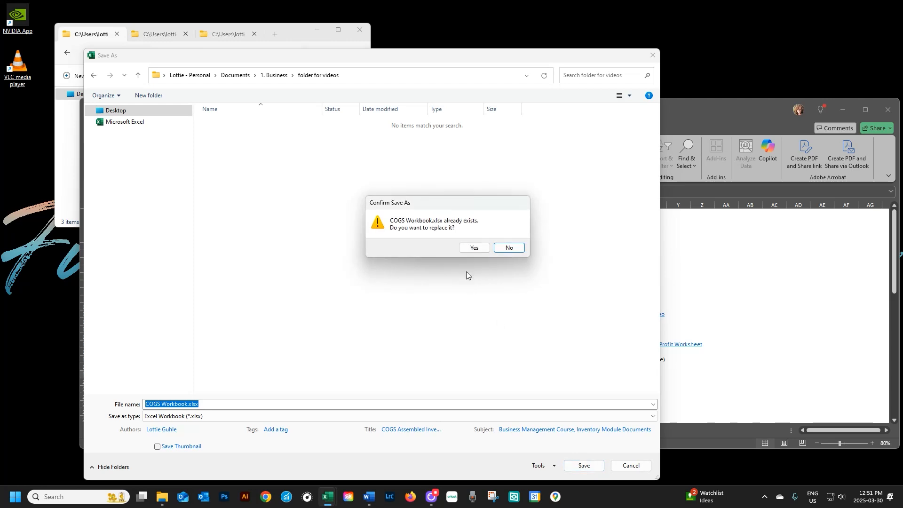
left_click(472, 247)
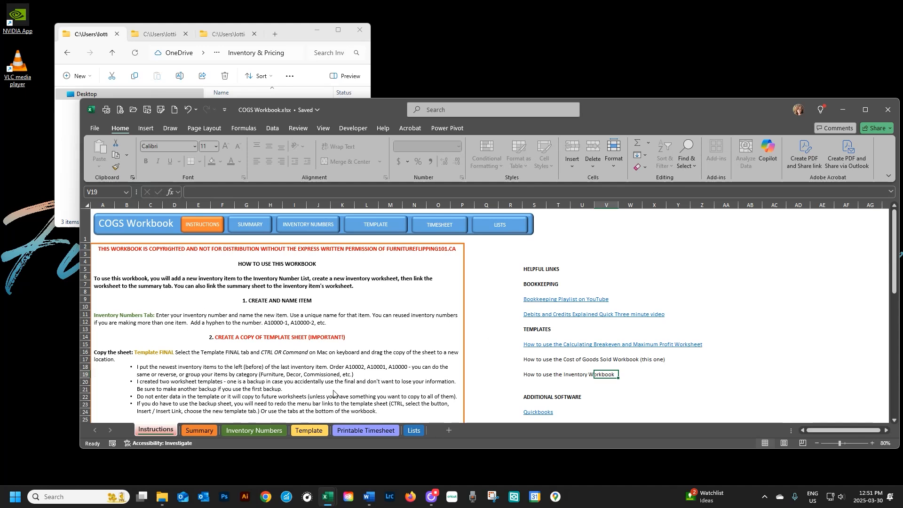
Review the workbook's instructions and the name entered for item A10000 on the Inventory Numbers sheet.
left_click(865, 110)
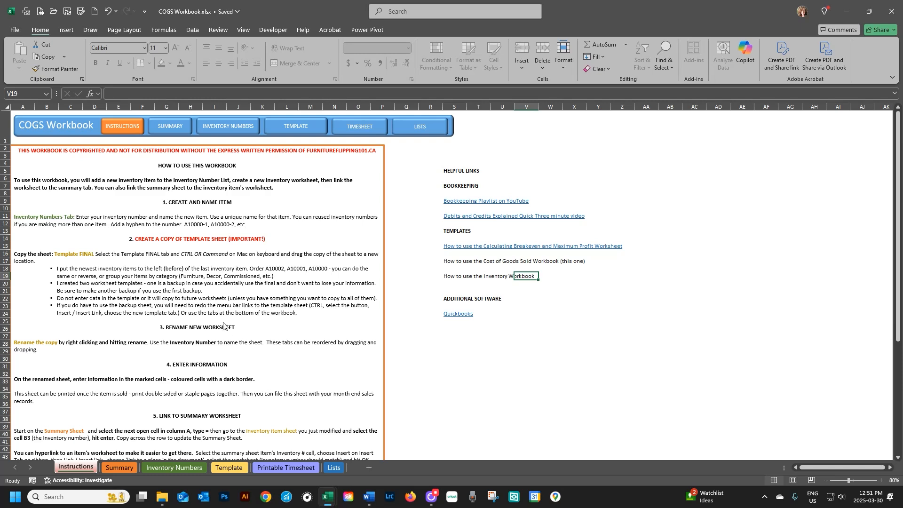
scroll(230, 309, "down", 2)
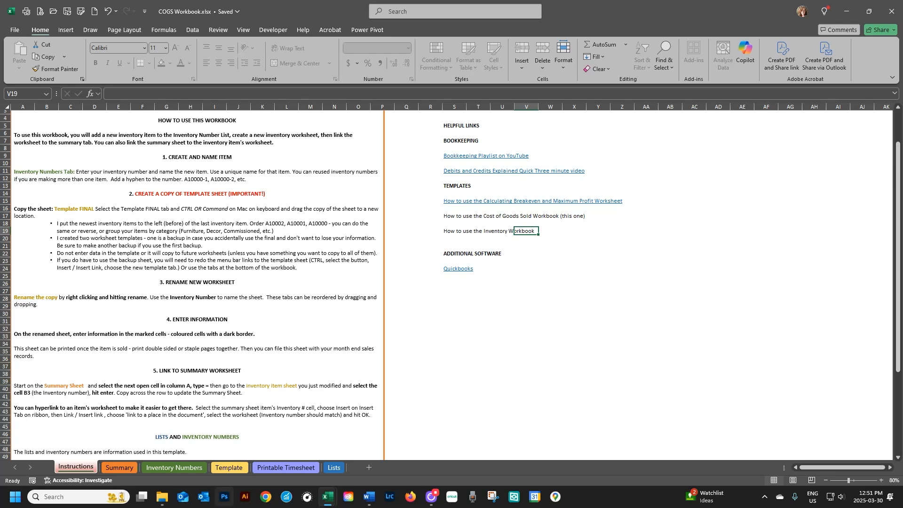
left_click(178, 467)
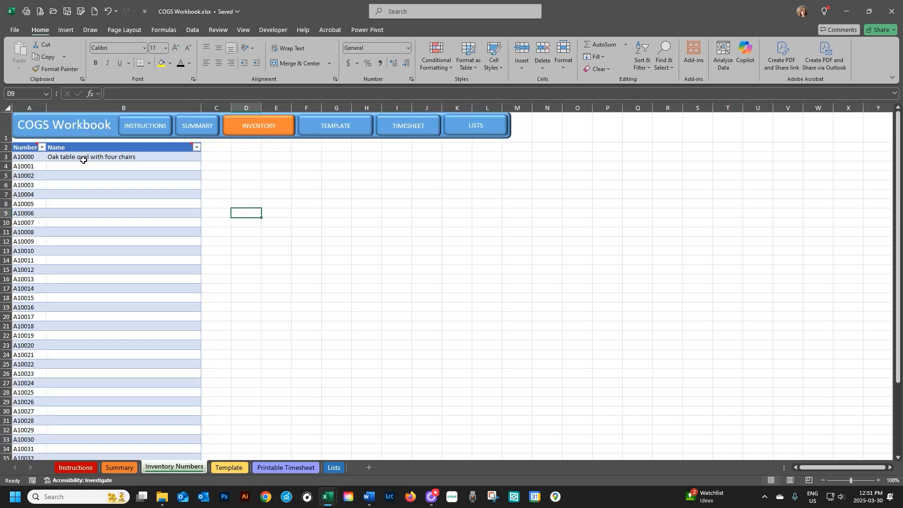
left_click(83, 159)
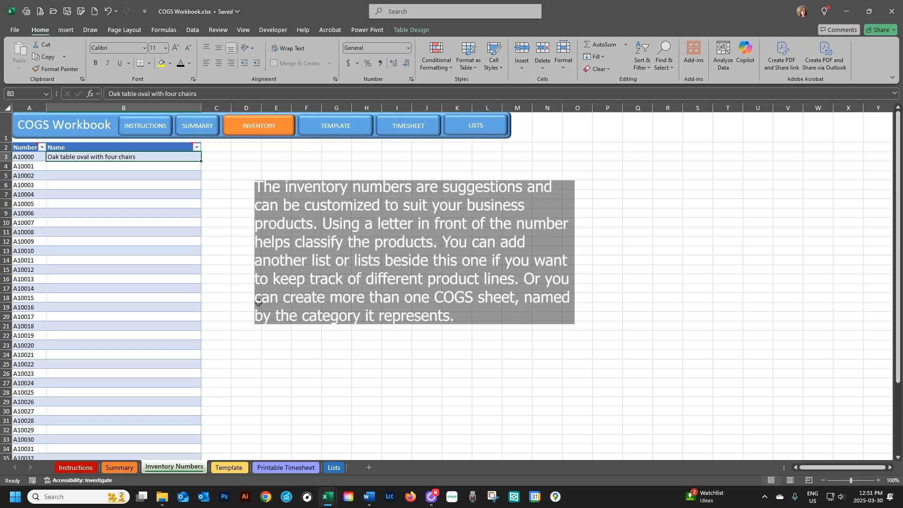
Duplicate the Template sheet, placing the copy between Printable Timesheet and Lists, and rename the copy A10000.
left_click(236, 468)
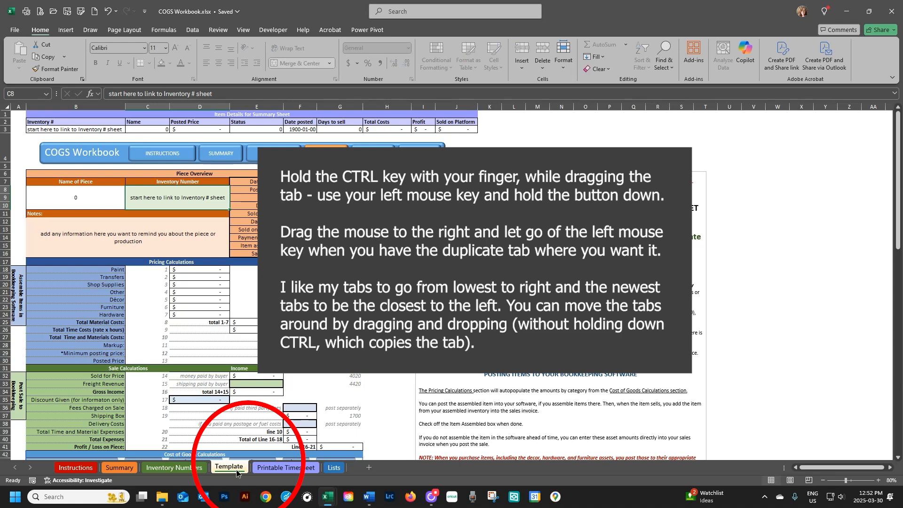
left_click_drag(236, 469, 325, 469)
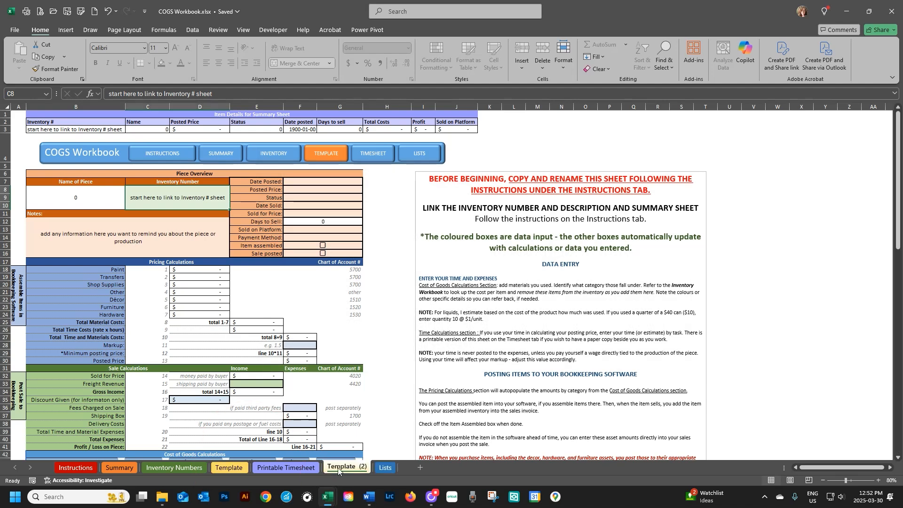
right_click(343, 470)
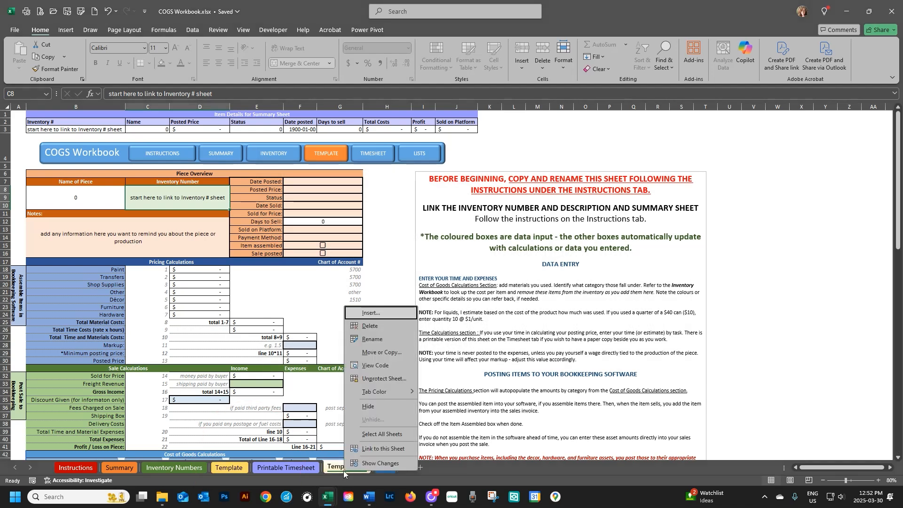
left_click(369, 340)
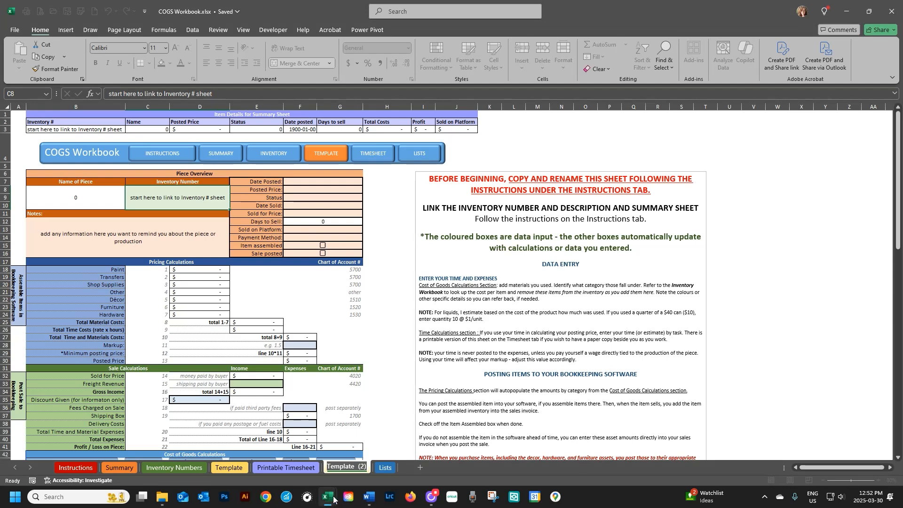
type("A10000")
key("Return")
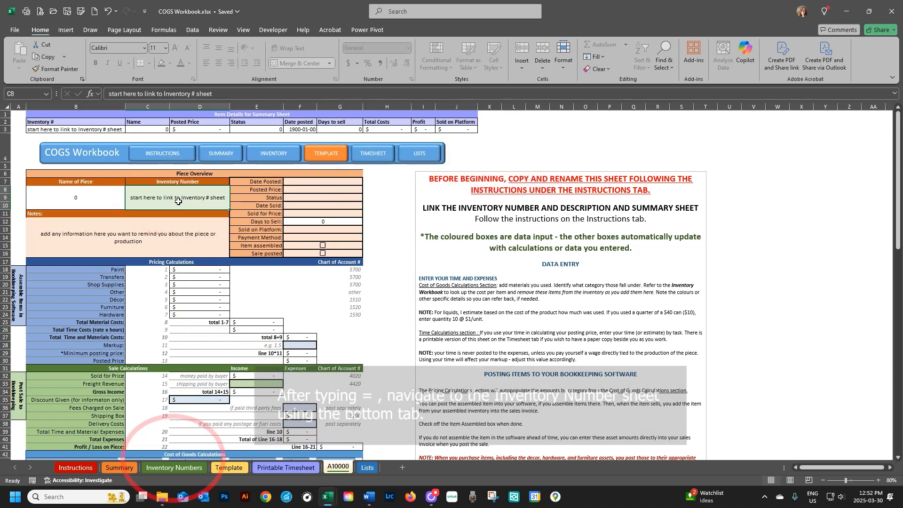
Link the Inventory Number cell on the A10000 sheet to the A10000 entry in the Inventory Numbers sheet.
type("=")
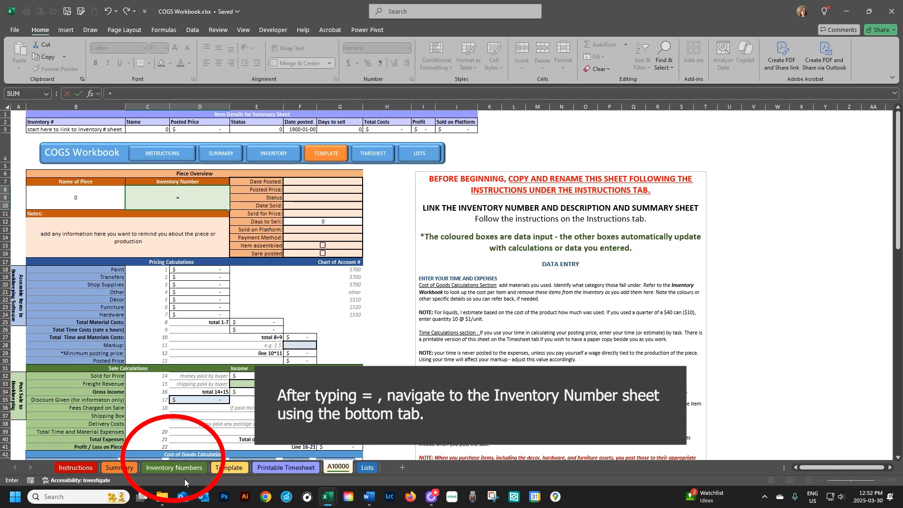
left_click(182, 467)
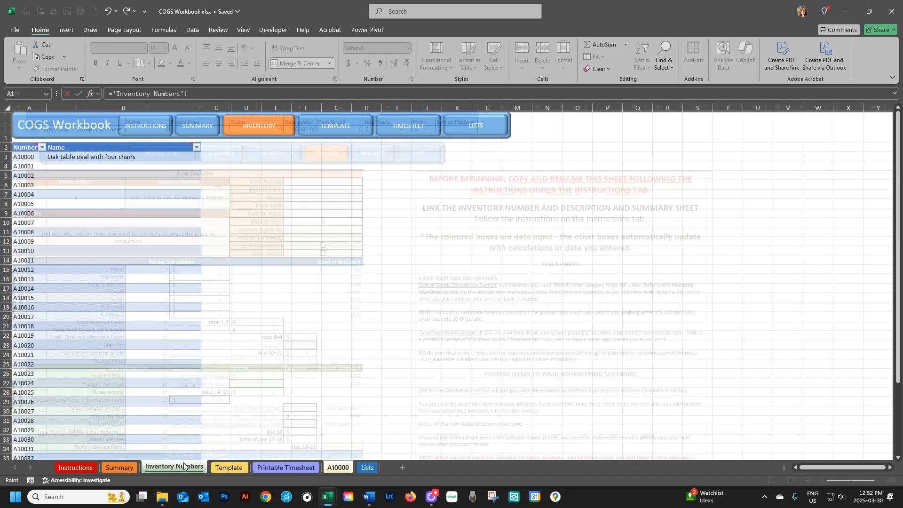
left_click(34, 159)
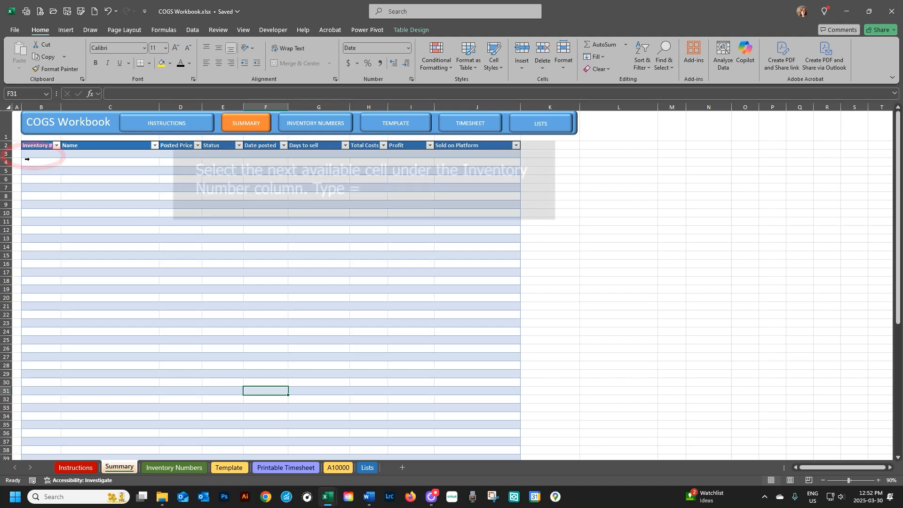
Link the first Inventory # cell of the Summary table to cell B3 of the A10000 sheet.
left_click(36, 153)
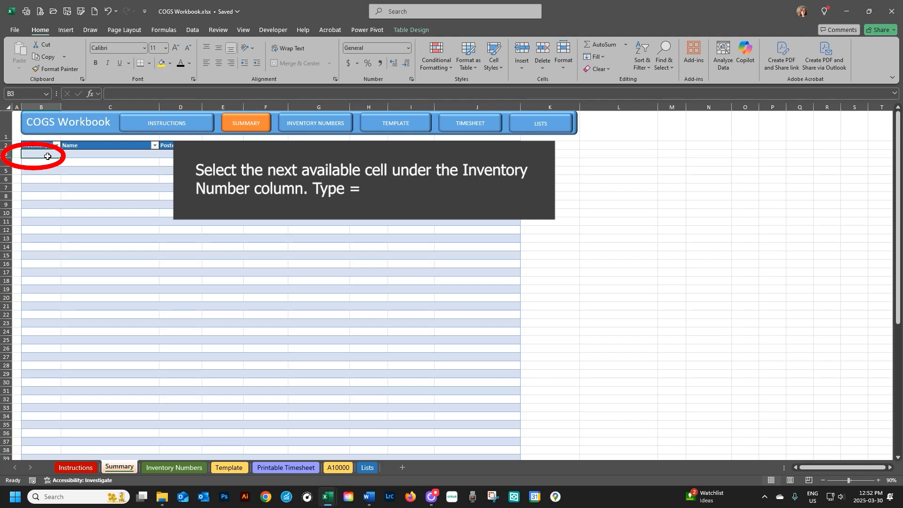
type("=")
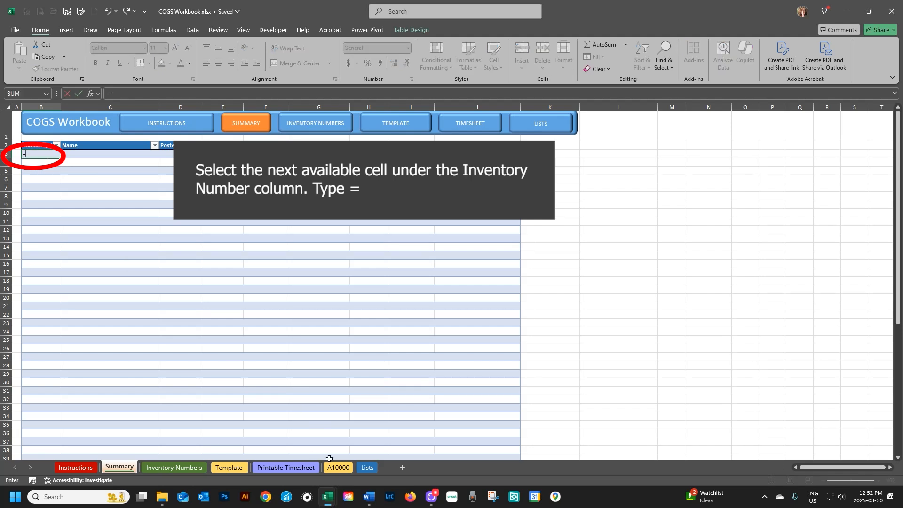
left_click(338, 468)
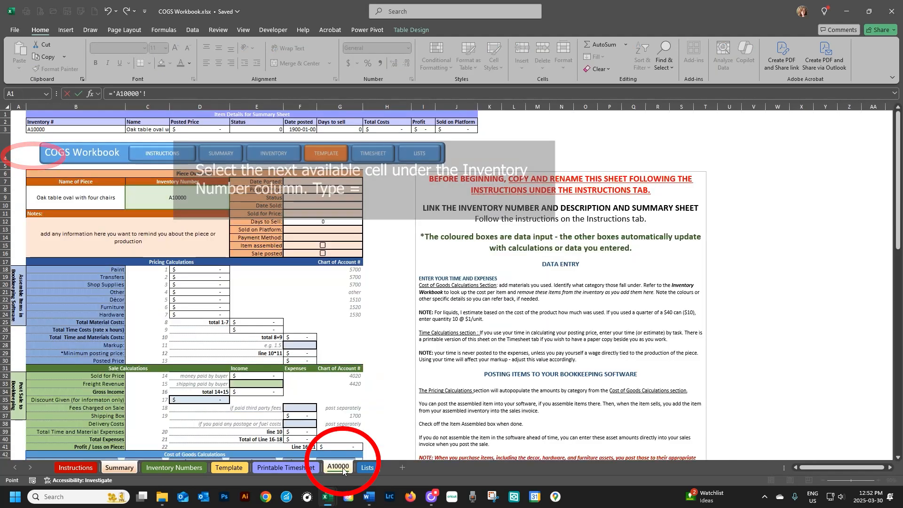
left_click(47, 129)
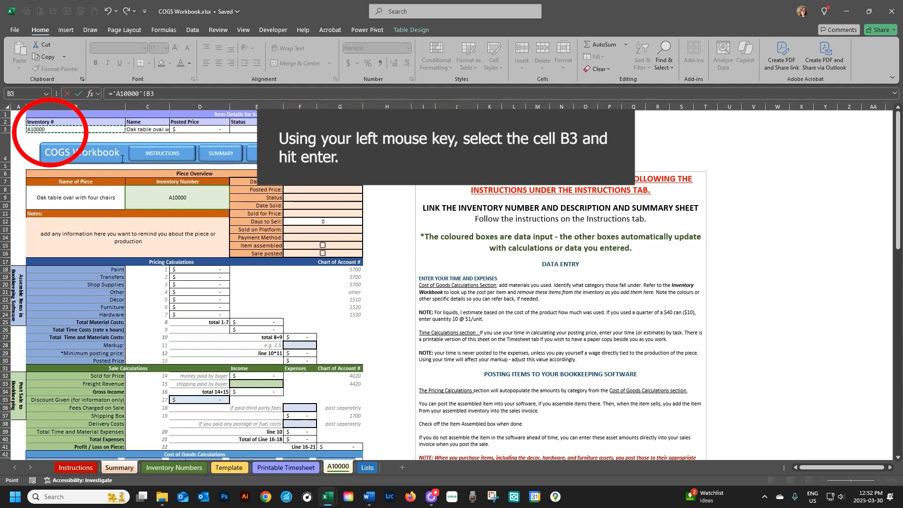
key("Return")
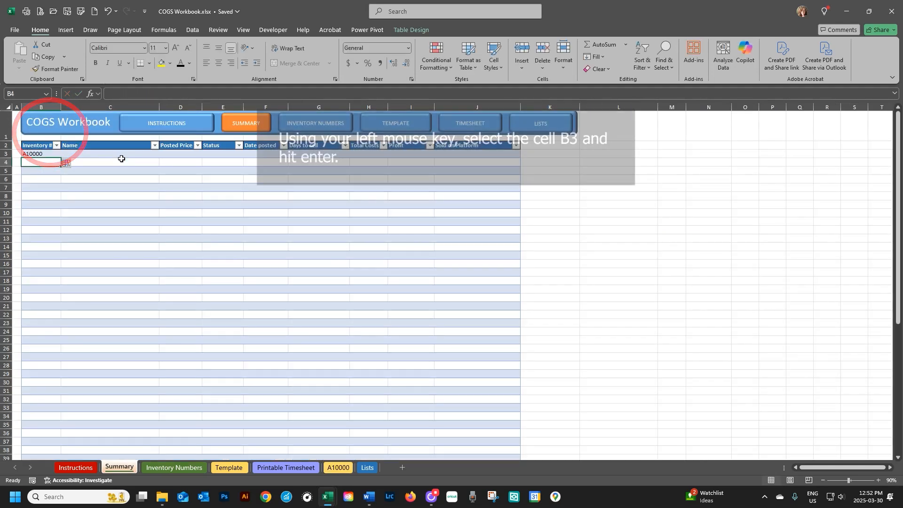
Fill the linked formula in Summary cell B3 across the row through the Sold on Platform column.
left_click(50, 154)
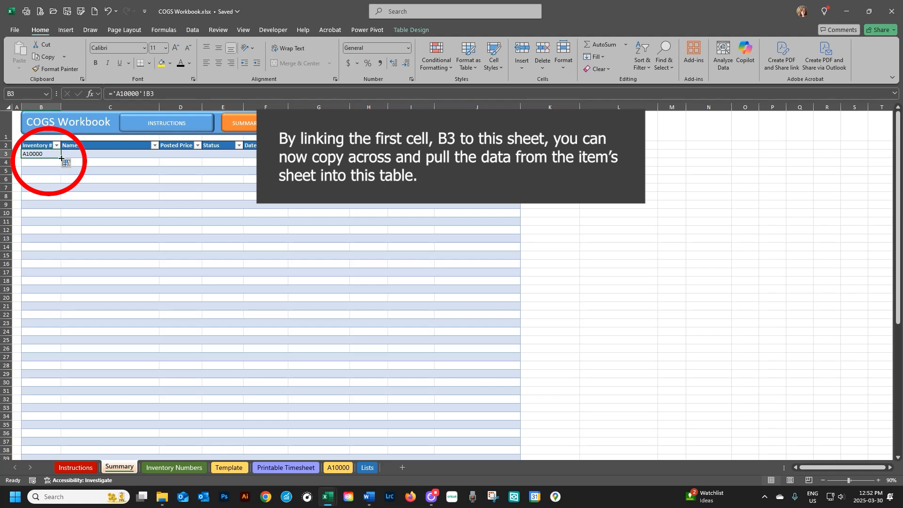
left_click_drag(62, 158, 261, 174)
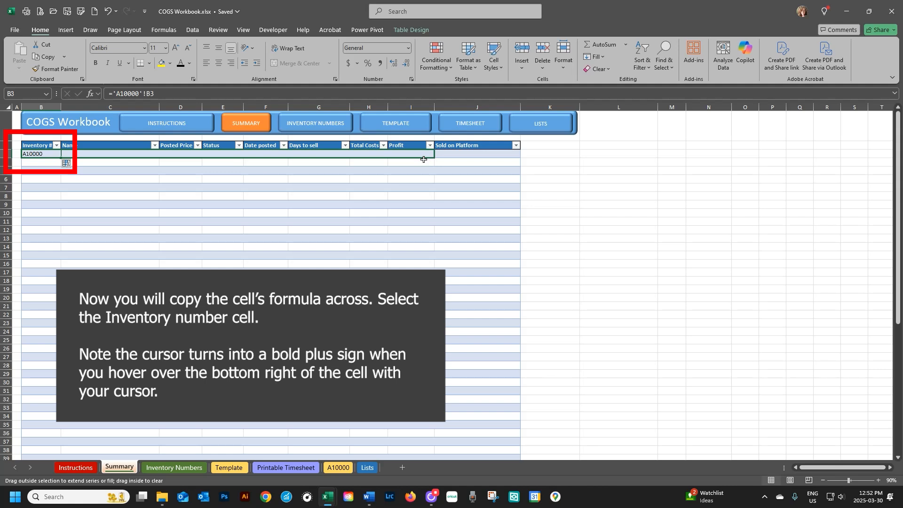
left_click_drag(480, 163, 506, 162)
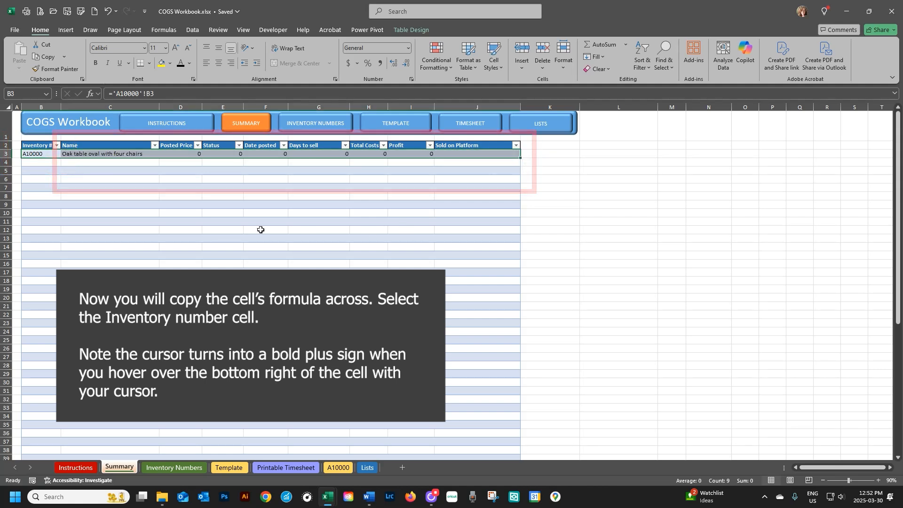
left_click(37, 169)
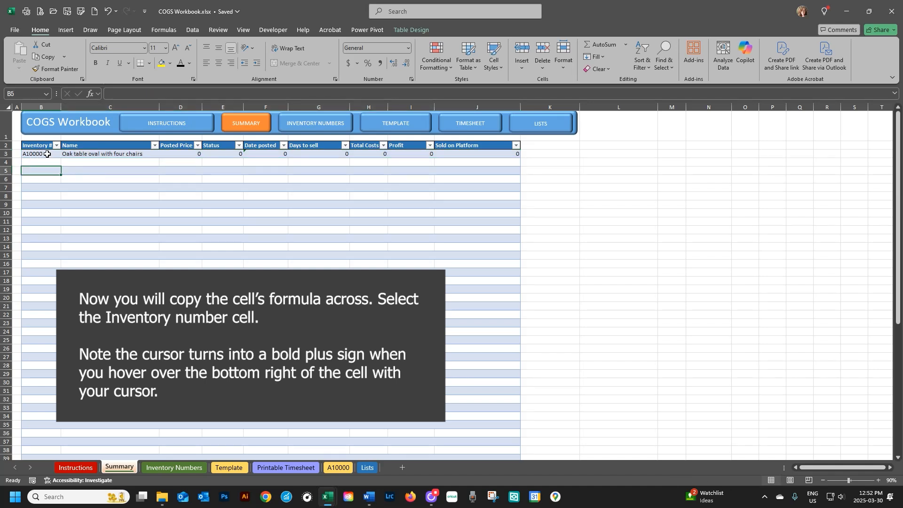
Hyperlink Summary cell B3 to the A10000 sheet in this document and follow the link to that sheet.
left_click(47, 153)
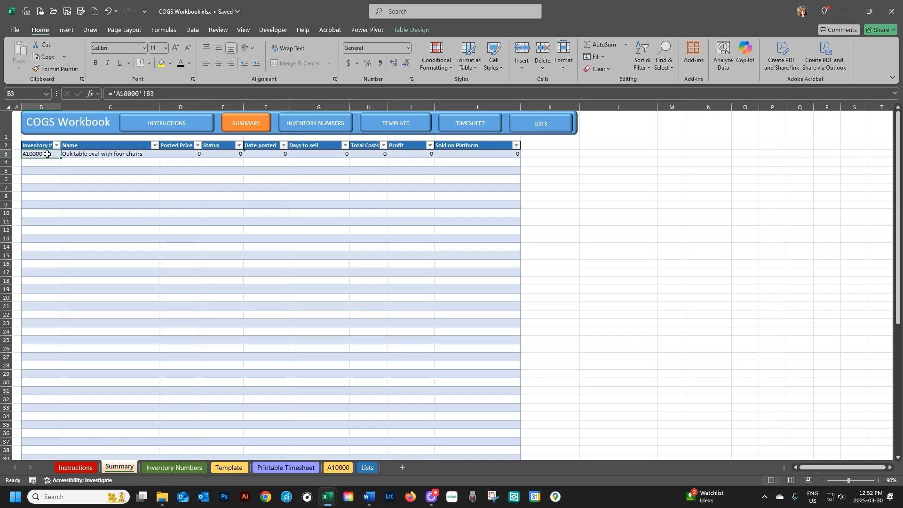
key("ctrl+k")
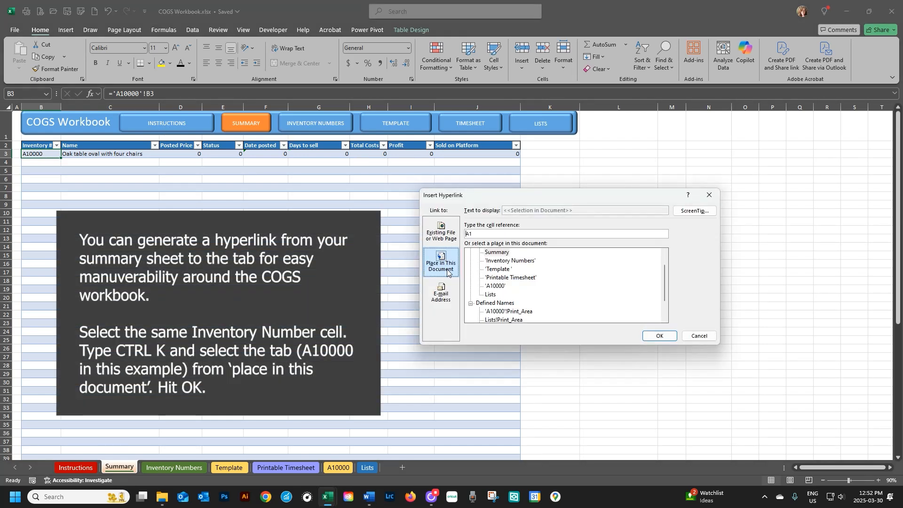
left_click(506, 287)
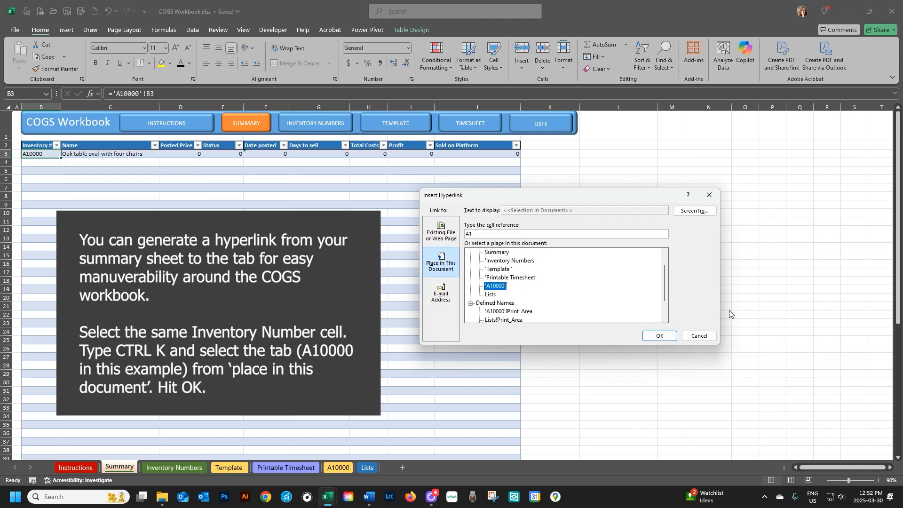
left_click(670, 336)
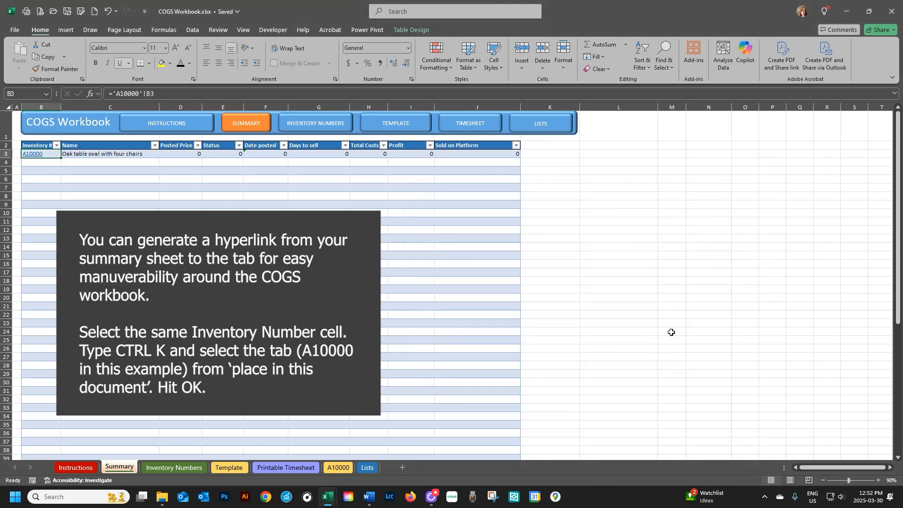
left_click(152, 197)
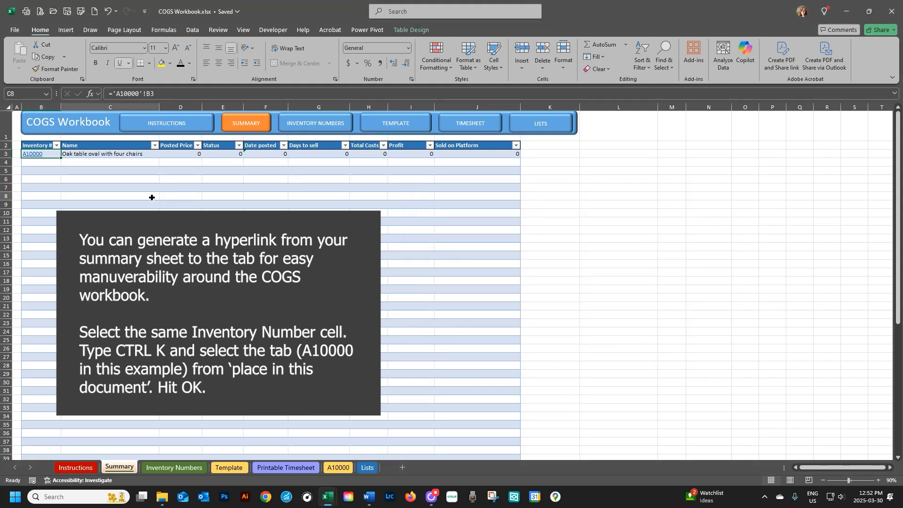
left_click(35, 154)
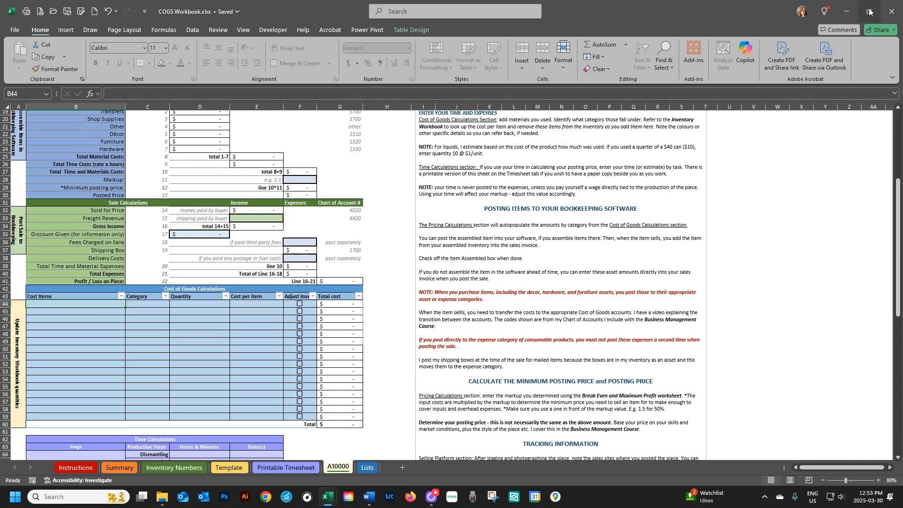
Resize the COGS workbook to fill half the screen at full height and bring up Year Sample Data Inventory.xlsm beside it.
left_click(869, 11)
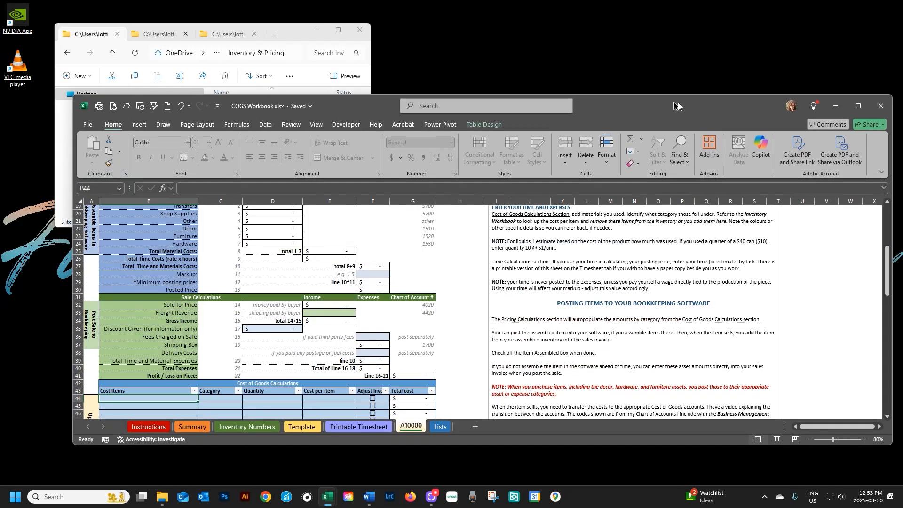
left_click_drag(812, 179, 428, 194)
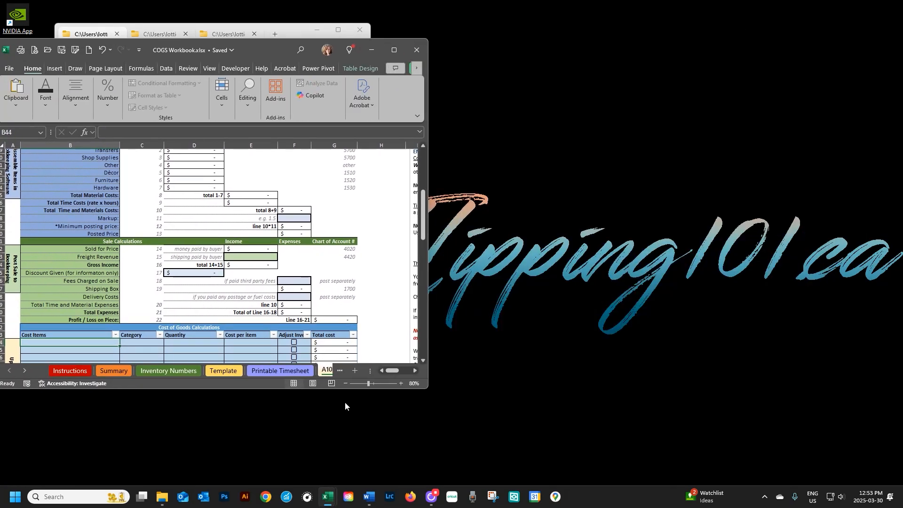
left_click_drag(347, 389, 347, 484)
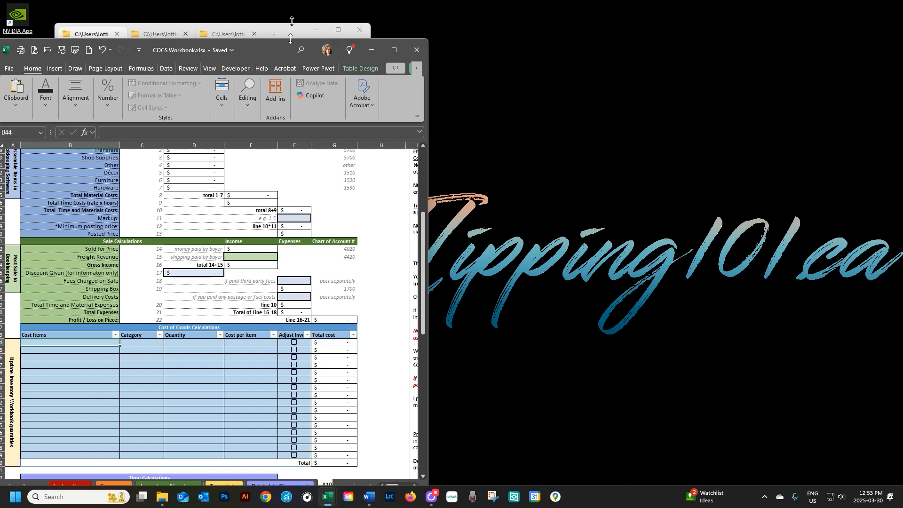
left_click_drag(290, 37, 291, 0)
left_click(328, 497)
left_click(305, 449)
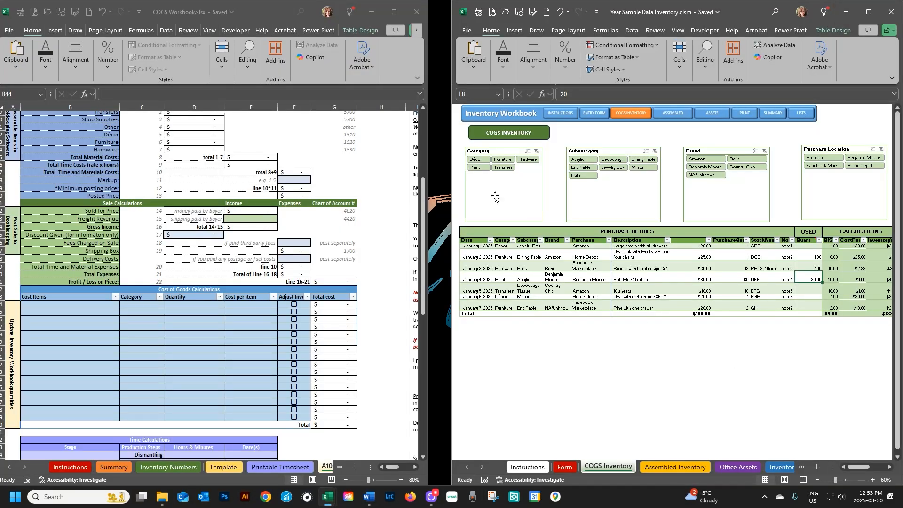
Widen the COGS workbook slightly and copy the inventory description "Oval Oak with two leaves and four chairs" into the first Cost Items cell.
left_click_drag(428, 178, 447, 178)
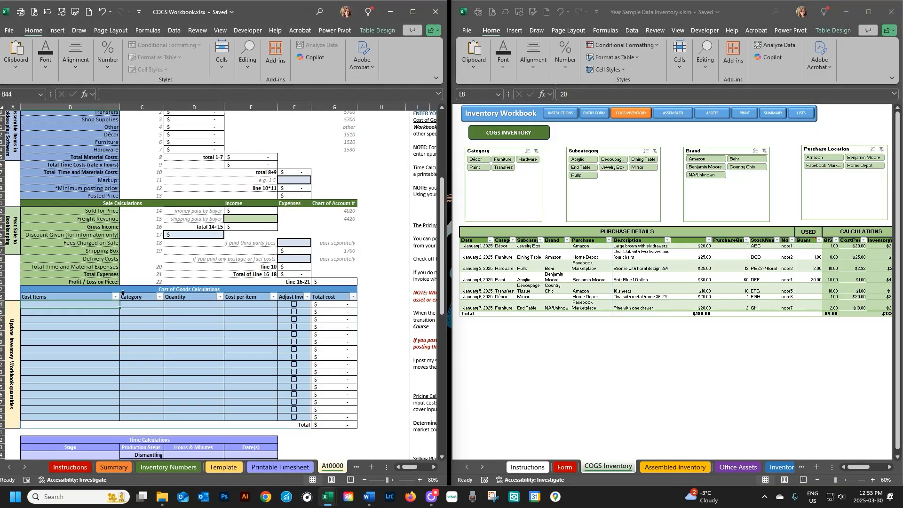
left_click(640, 255)
key("ctrl+c")
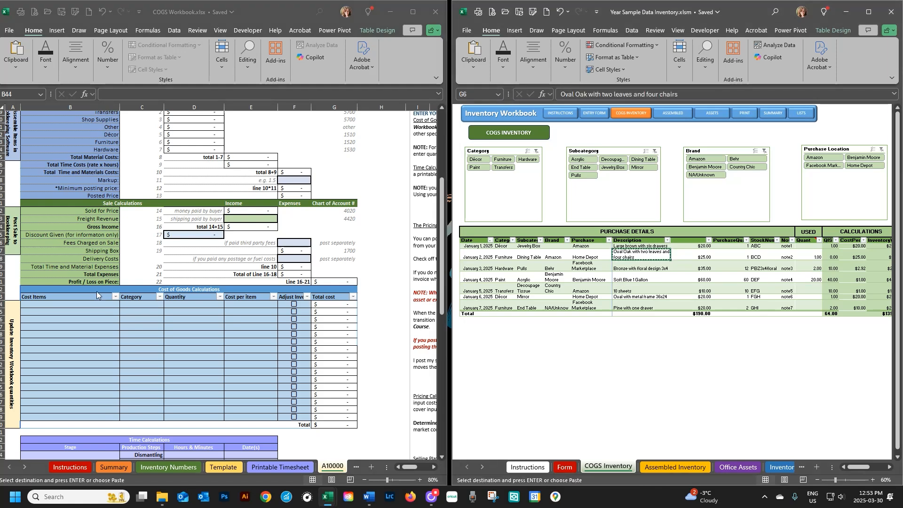
left_click(75, 304)
right_click(75, 304)
left_click(116, 211)
Set the oval oak cost item's category to Furniture and its quantity to 1.
left_click(141, 304)
type("f")
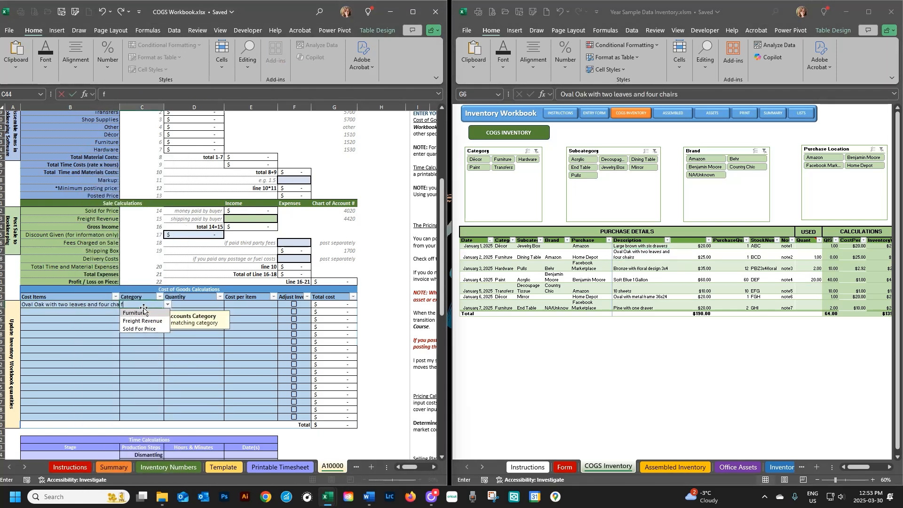
left_click(136, 312)
key("Tab")
type("1")
key("Tab")
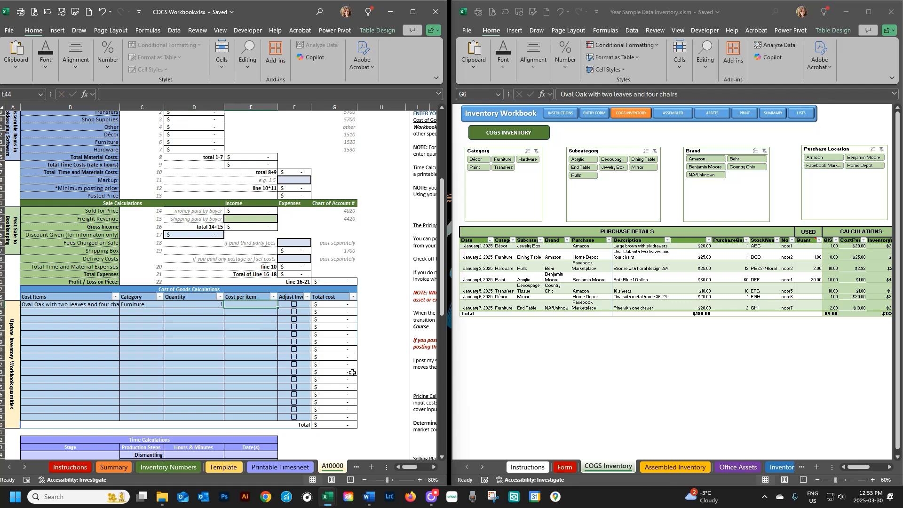
Enter the oval oak item's cost of 25 from the inventory and mark its inventory adjustment as done.
left_click(490, 262)
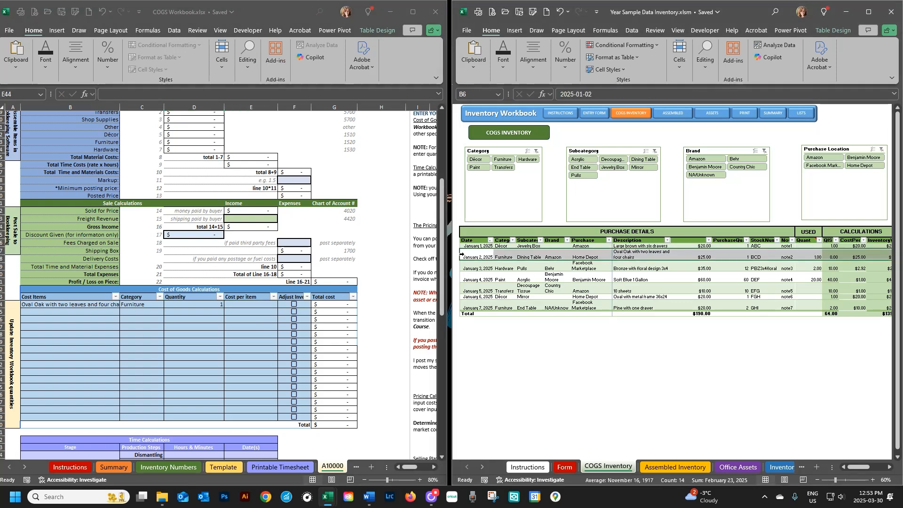
left_click(853, 258)
left_click(247, 305)
type("25")
key("Return")
left_click(294, 304)
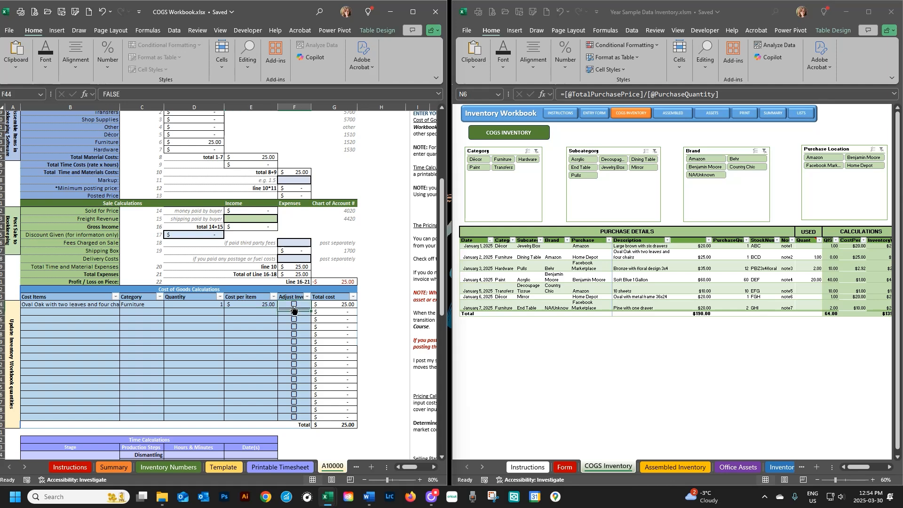
Clear the used quantities for the dining table, pulls and paint in the inventory, and enter 1 as used for the oval oak table.
left_click(815, 252)
left_click_drag(815, 253, 814, 279)
key("Delete")
type("1")
key("Return")
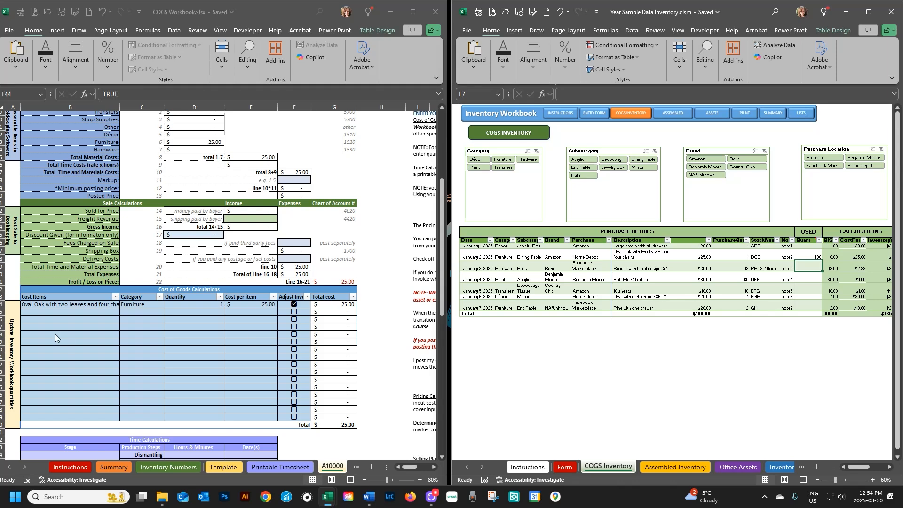
Add the cost item "Benjamin Moore Soft Blue acrylic" with category Paint, quantity 20 and cost per item 1.
left_click(60, 313)
type("Ben")
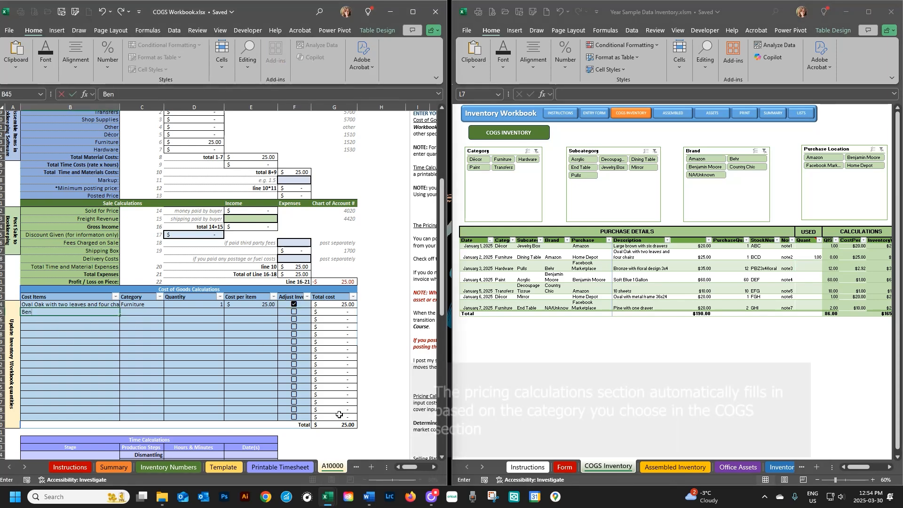
type("jamin Moore Soft Blue acrylic")
key("Tab")
type("Paint")
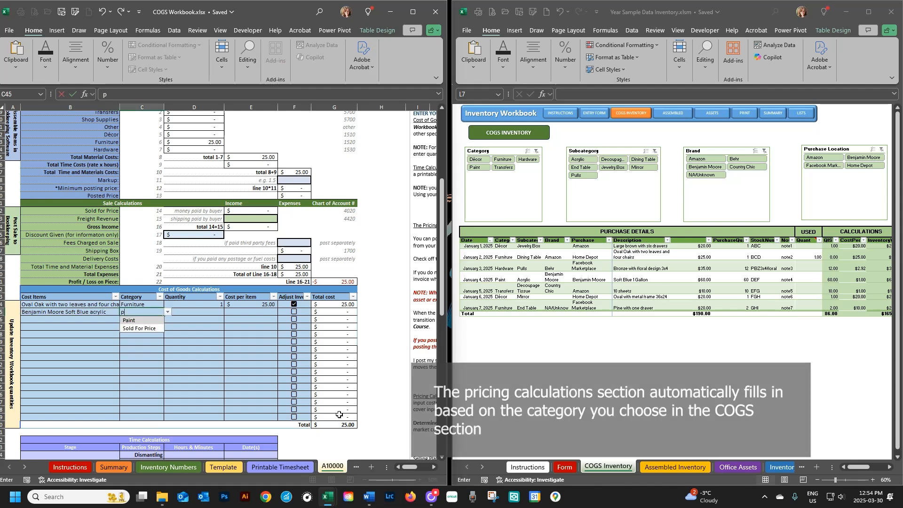
key("Tab")
type("20")
key("Tab")
type("1")
key("Tab")
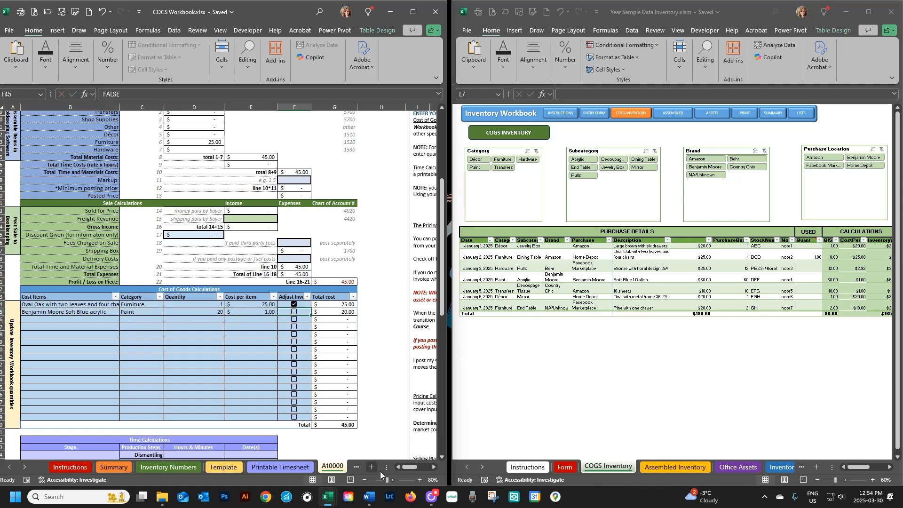
Enter 20 as the used quantity for the Soft Blue paint in the inventory and mark its adjustment as done in the COGS sheet.
left_click(809, 278)
type("20")
key("Return")
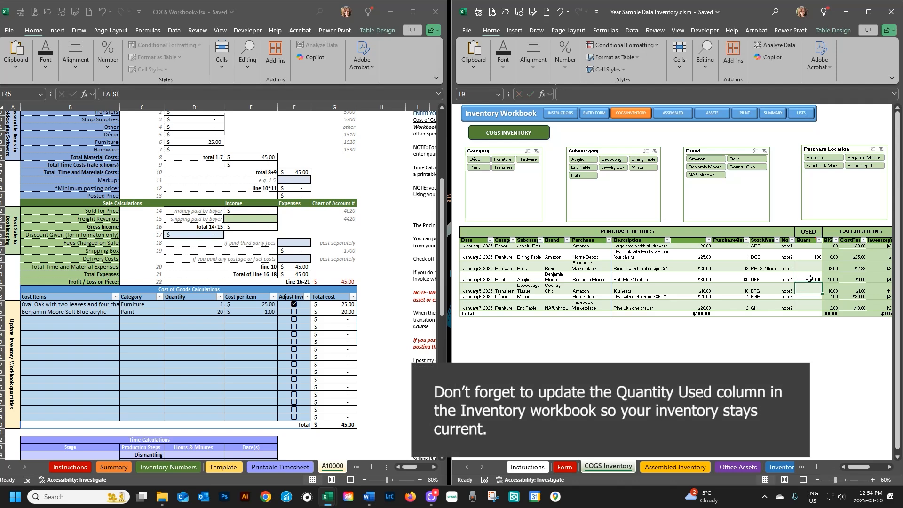
left_click(295, 312)
Add the cost item "Bronze pull PBZ3x4floral" with category Hardware and quantity 2.
left_click(80, 322)
type("Bro")
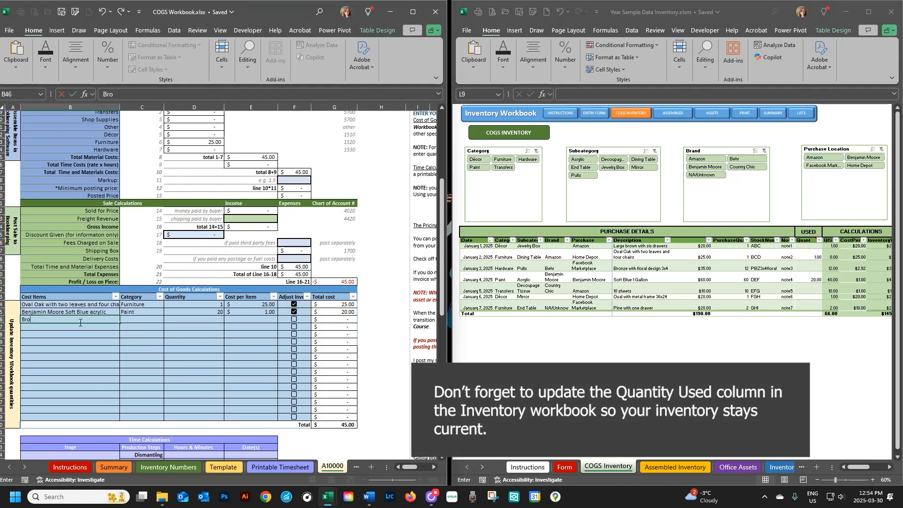
type("nze pull PB")
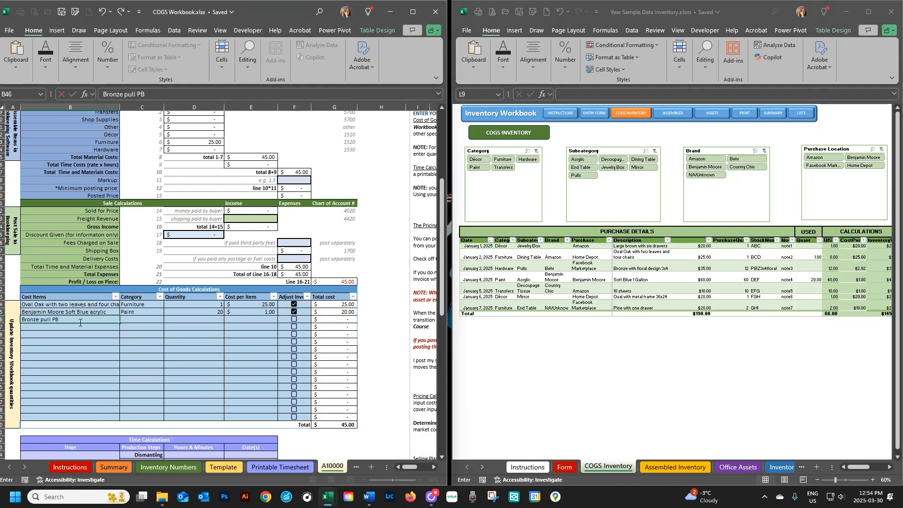
type("Z3x4floral")
key("Tab")
type("Hardware")
key("Tab")
type("2")
key("Tab")
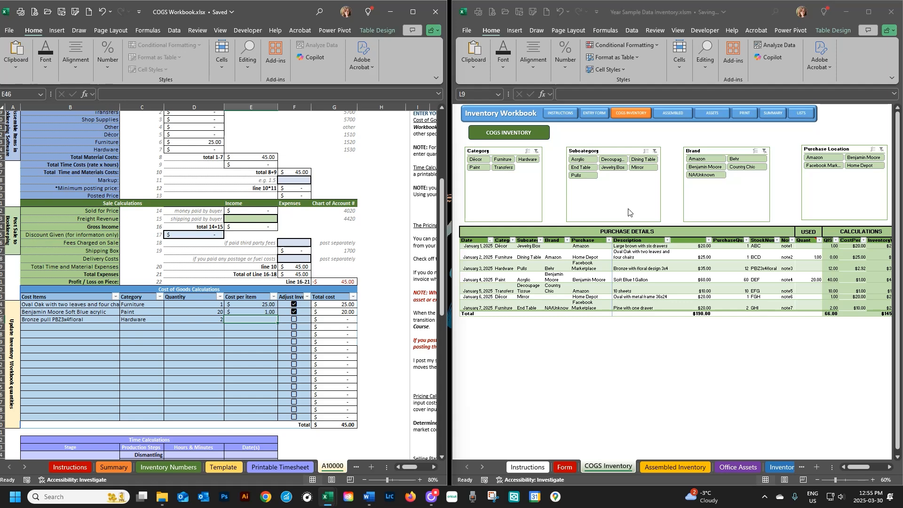
Filter the inventory to the Hardware category and enter 2 as the used quantity for the bronze pulls.
left_click(532, 168)
left_click(529, 160)
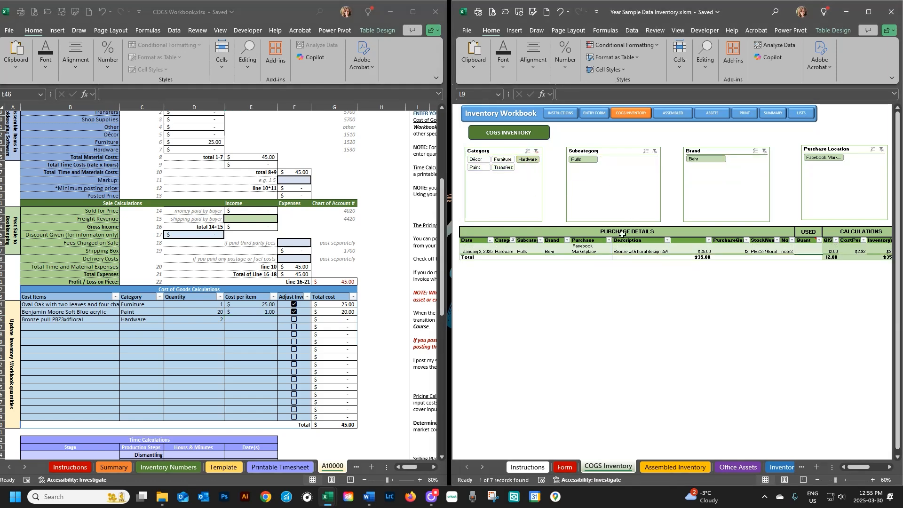
left_click(814, 253)
type("2")
key("Tab")
key("Tab")
Set the bronze pull's cost per item to 2.92 and mark its inventory adjustment as done in the COGS sheet.
left_click(262, 320)
type("2.92")
key("Tab")
left_click(294, 319)
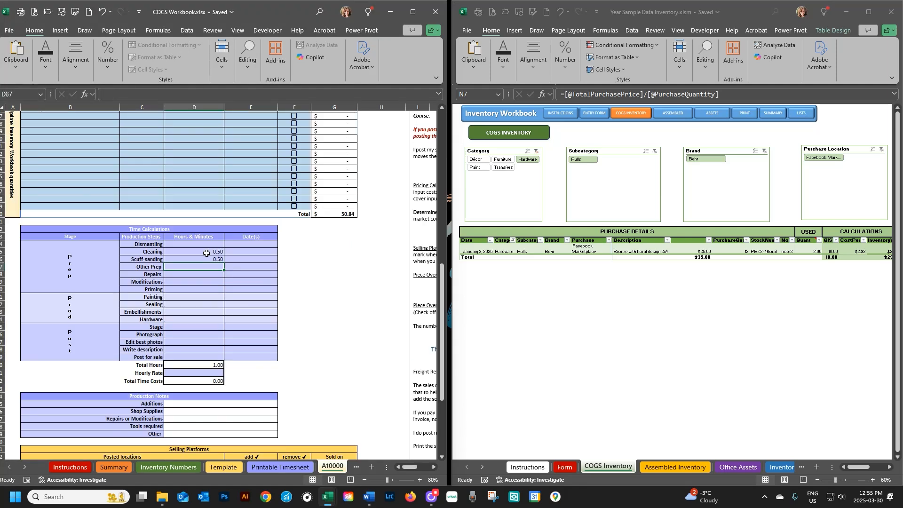
Record time of 1 hour for Modifications, 2 hours for Painting and 1 hour for Hardware in the Time Calculations.
key("Down")
key("Down")
type(".")
key("Return")
key("Down")
type("2")
key("Return")
key("Down")
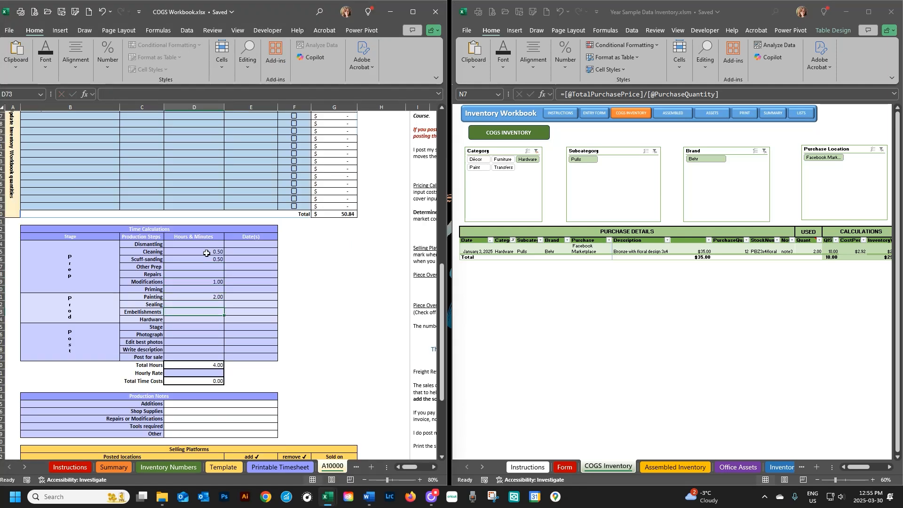
key("Down")
type("1")
key("Return")
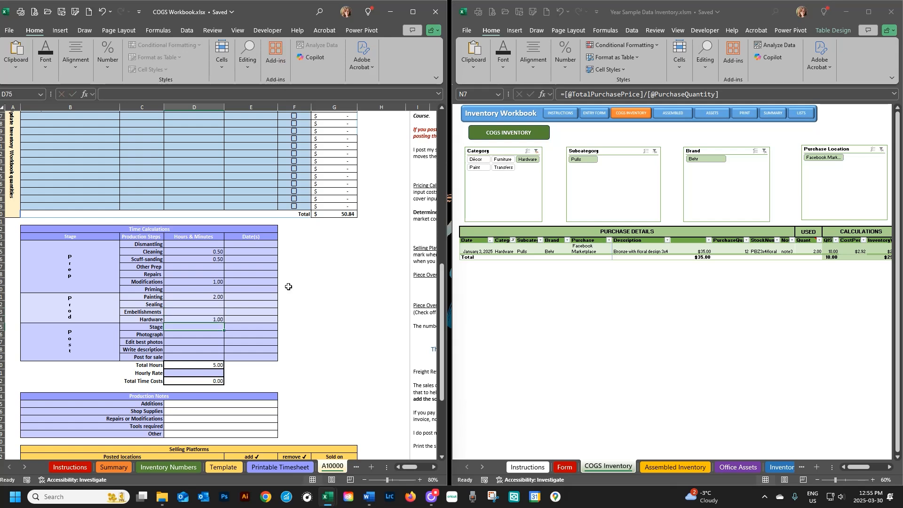
Record post-production hours: Stage 0.5, Photograph 0.5, Edit best photos 0.75, Write description 0.25 and Post for sale 0.5.
type(".5")
key("Return")
type(".5")
key("Return")
type(".")
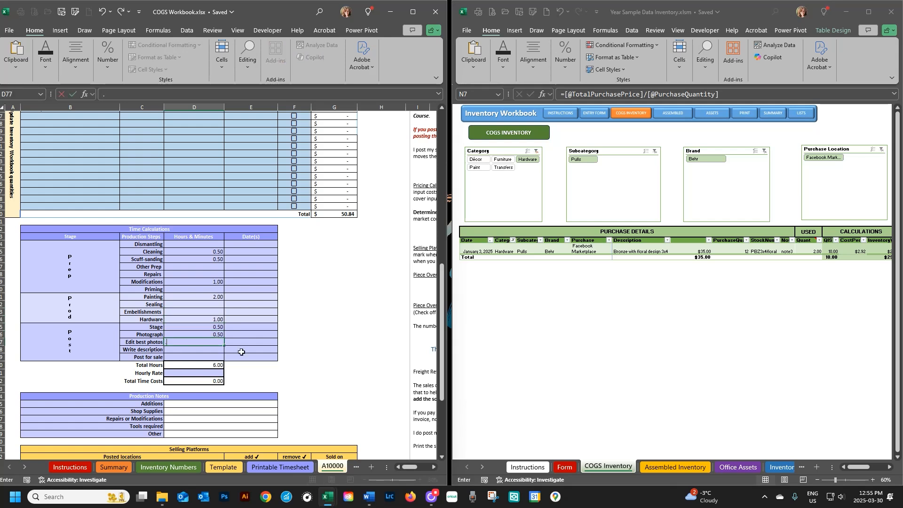
type("75")
key("Return")
type(".25")
key("Return")
type(".5")
key("Return")
Set the hourly rate in the Time Calculations to 15.
type("15")
key("Return")
scroll(174, 379, "down", 2)
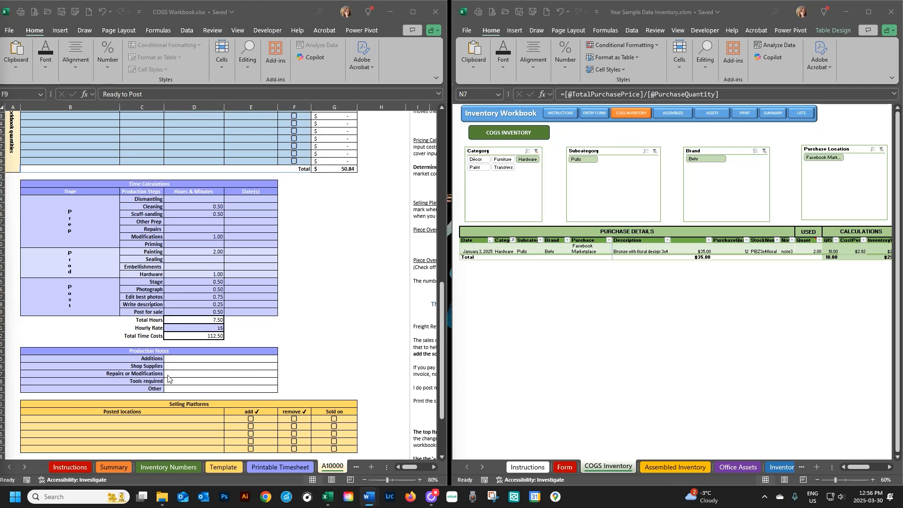
Enter "added" in the Additions row of the Production Notes.
left_click(181, 362)
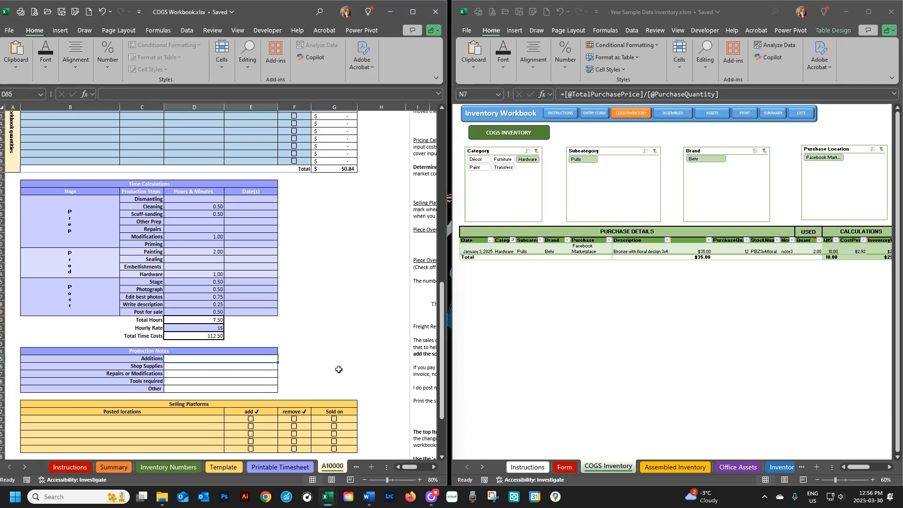
type("added")
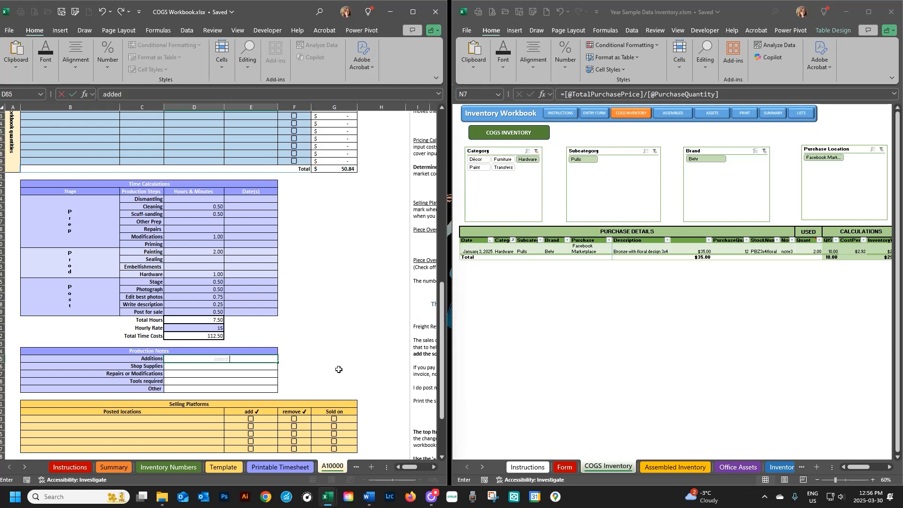
left_click(257, 383)
Try to change the font formatting of the Production Notes entry cells.
left_click_drag(254, 359, 249, 390)
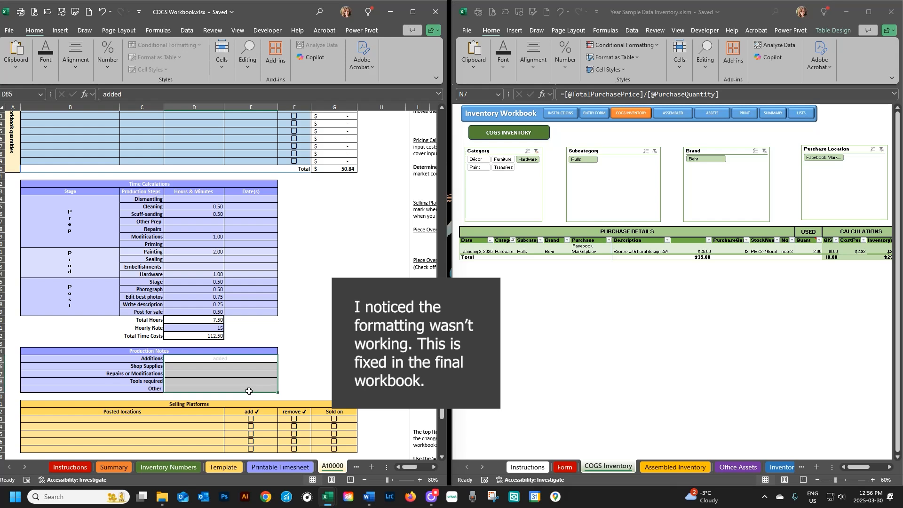
left_click(44, 69)
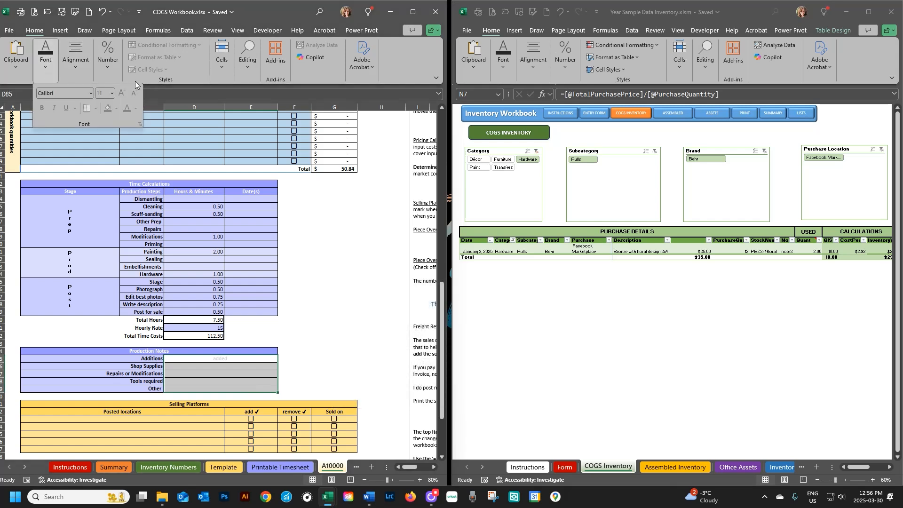
left_click(45, 66)
left_click(394, 379)
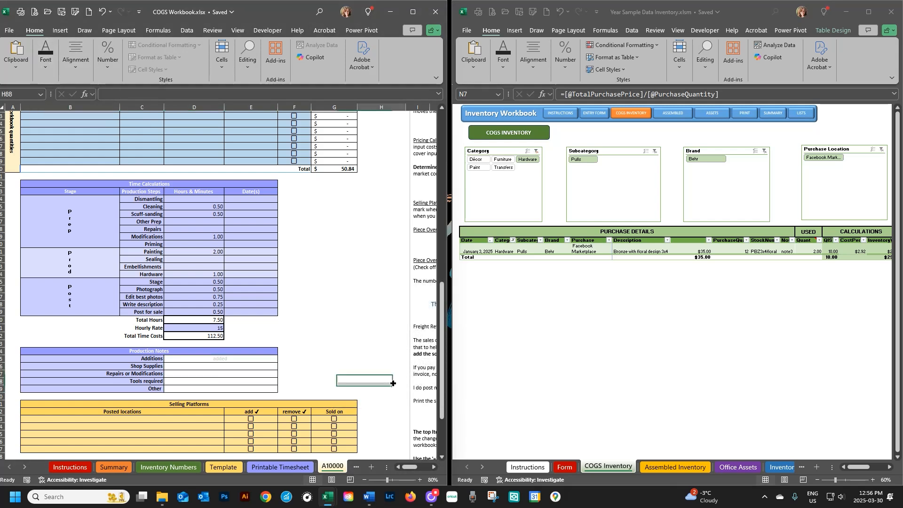
Enter "add" in the Additions row of the Production Notes.
left_click(249, 367)
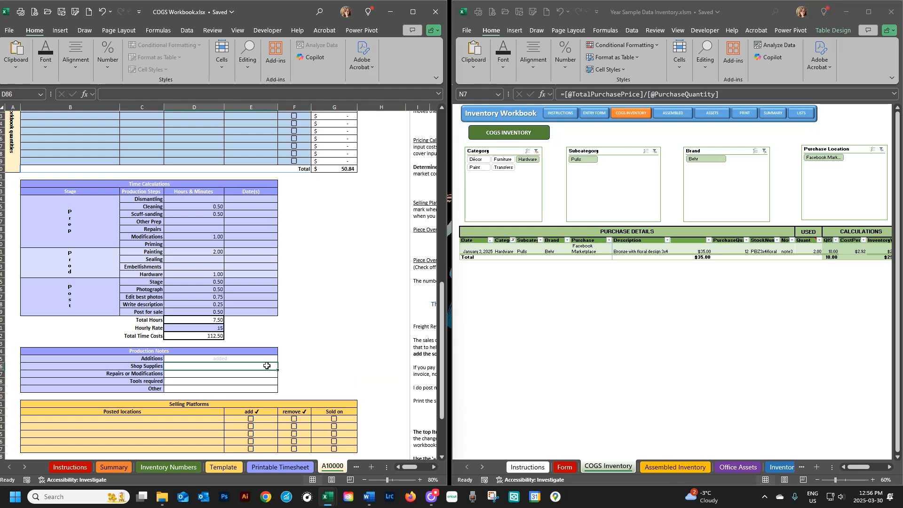
left_click(262, 358)
type("add")
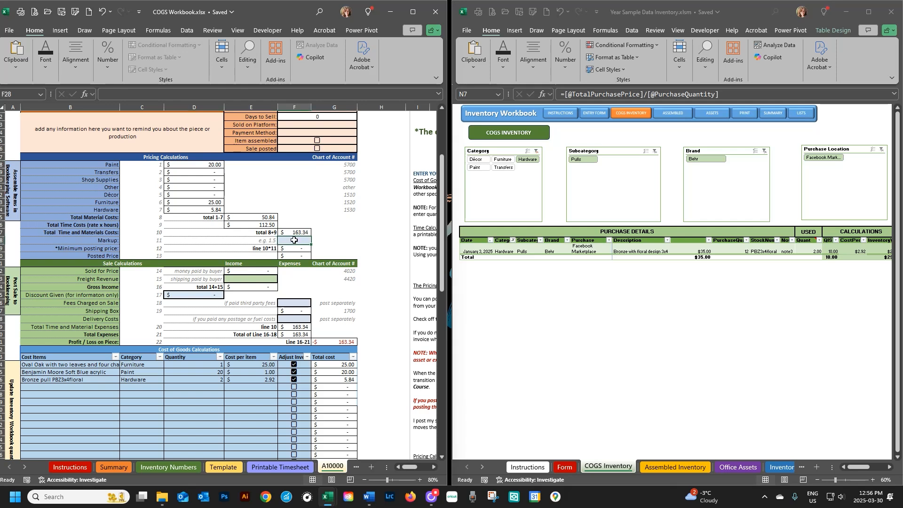
Try a markup of 1.5 in the Pricing Calculations and replace it with a markup of 2.5.
type("1.5")
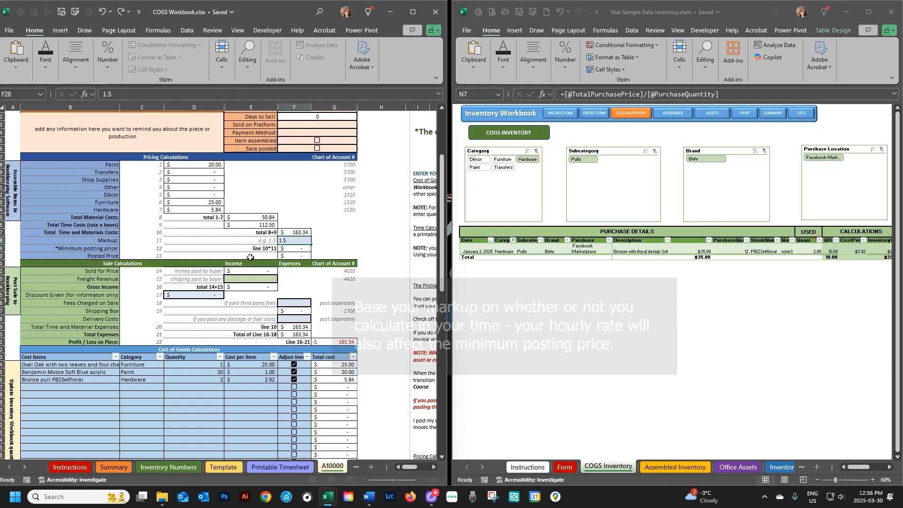
key("Return")
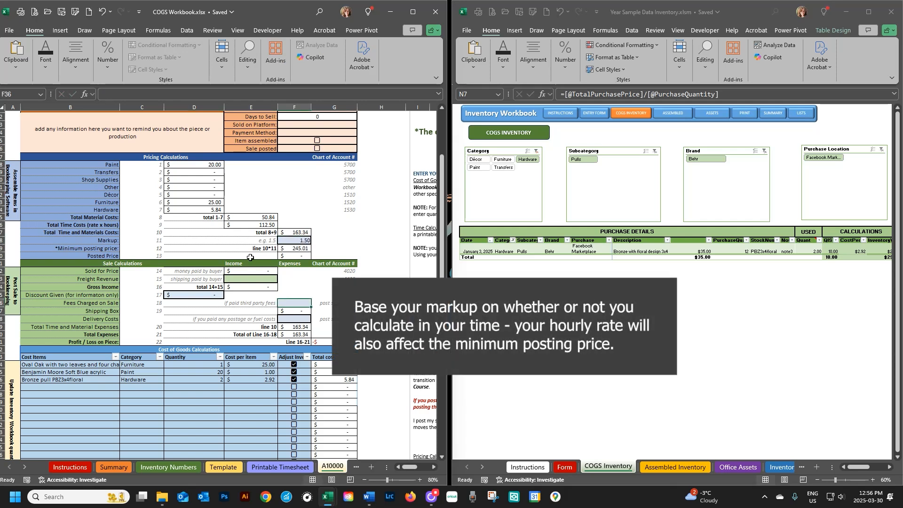
left_click(300, 240)
type("2.5")
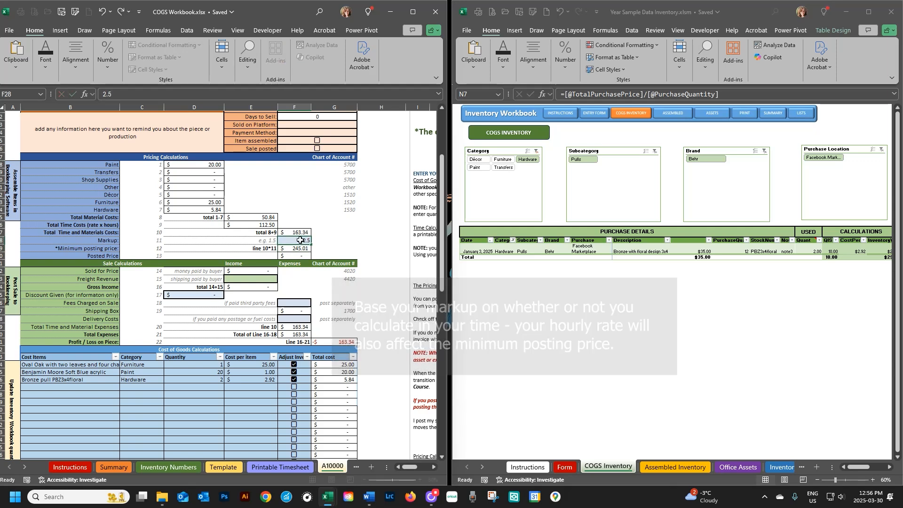
key("Return")
Set the posted price to 750 and the status to Ready to Post in the Piece Overview.
scroll(390, 264, "up", 5)
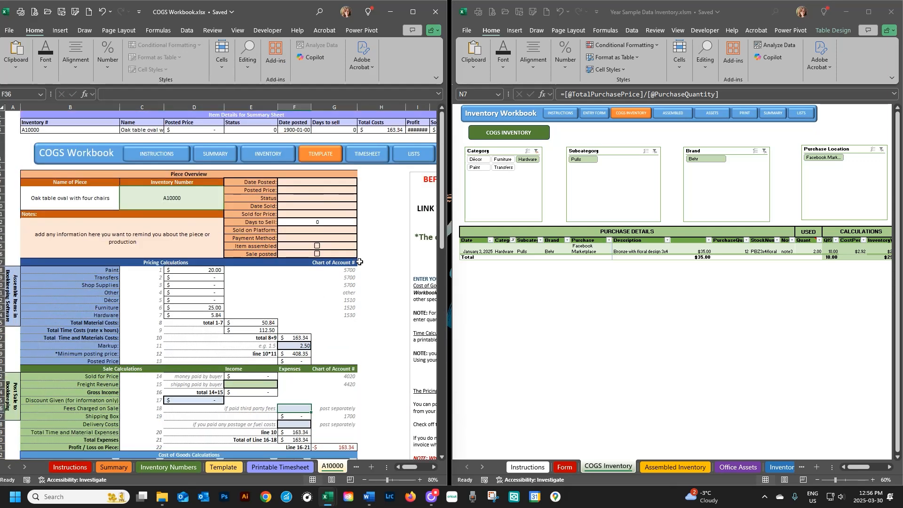
left_click(329, 191)
type("750")
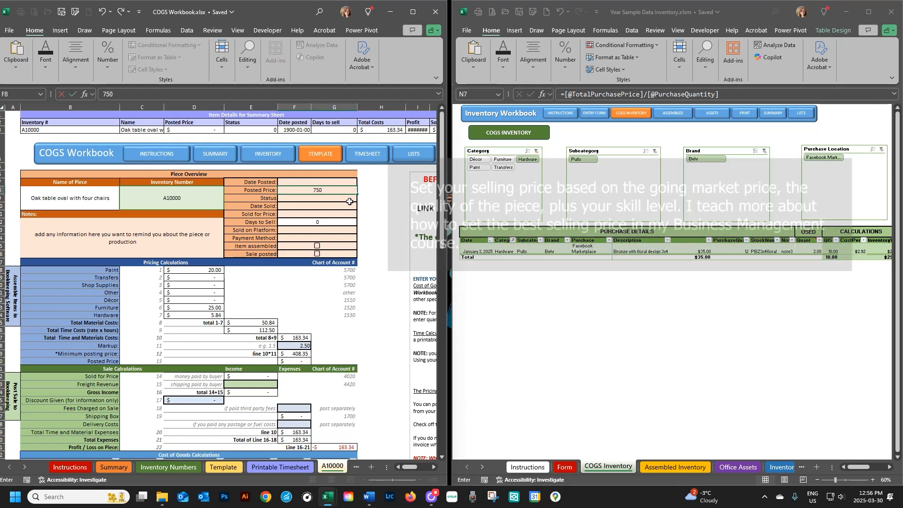
key("Return")
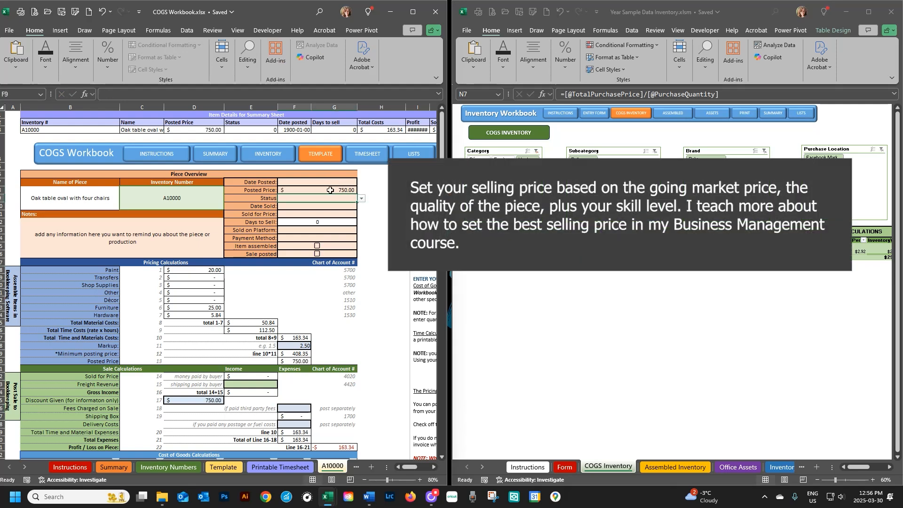
left_click(361, 199)
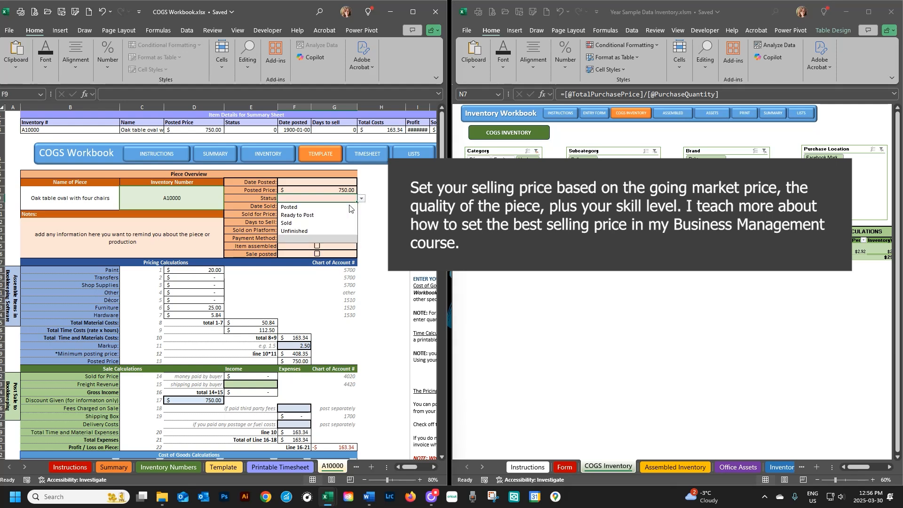
left_click(310, 215)
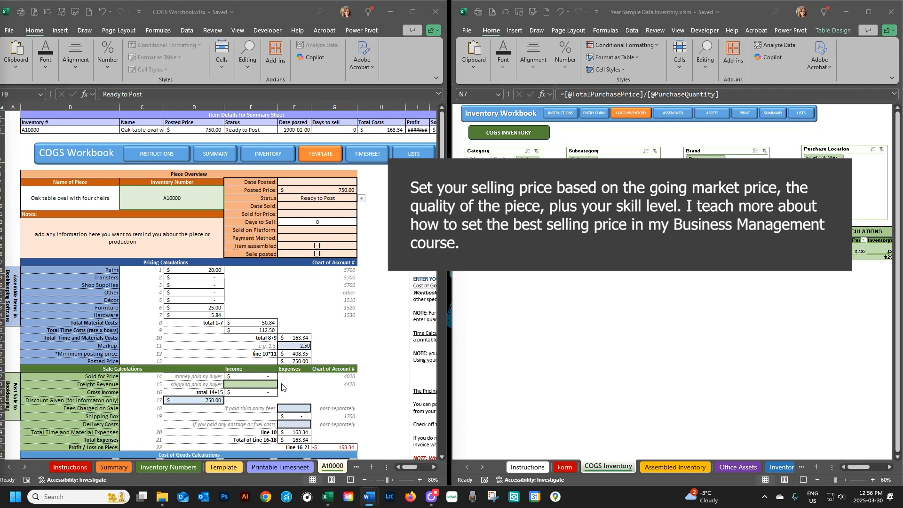
scroll(283, 372, "down", 9)
scroll(284, 387, "down", 9)
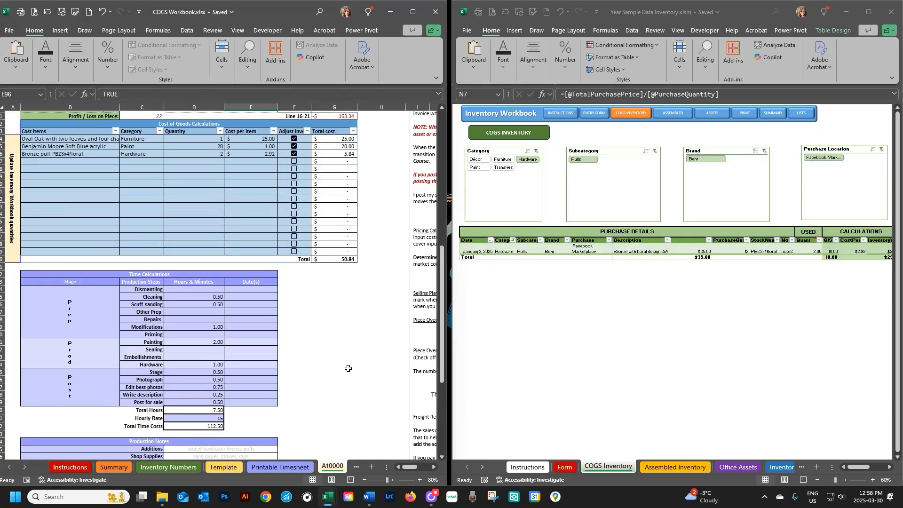
scroll(348, 368, "up", 8)
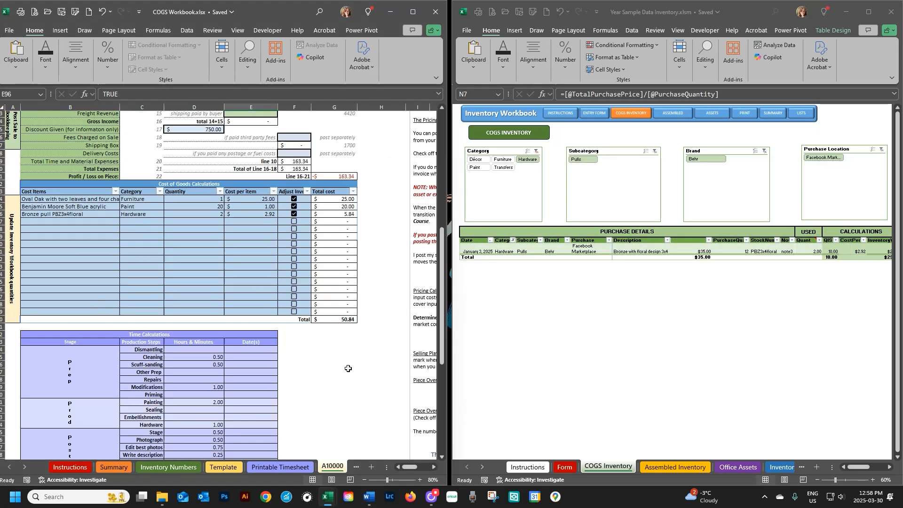
scroll(348, 368, "up", 1)
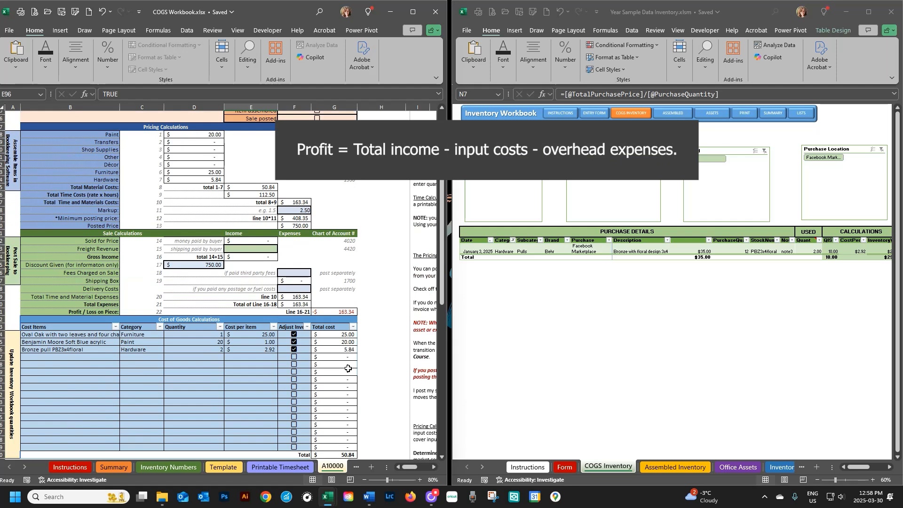
scroll(348, 368, "up", 6)
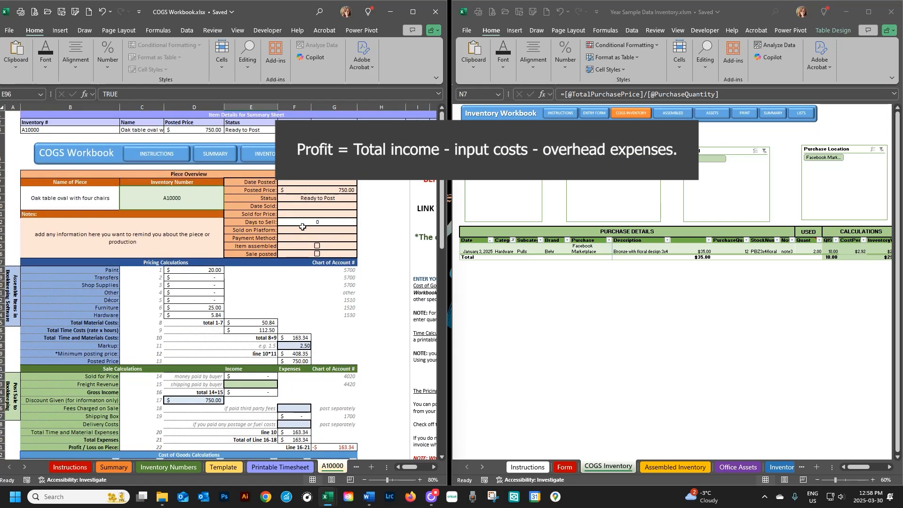
left_click(324, 182)
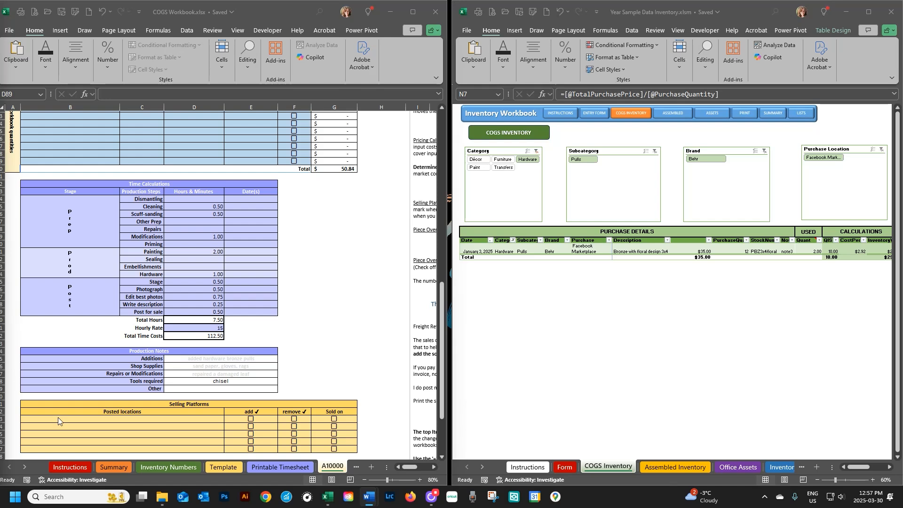
List Etsy, Facebook Marketplace, Website and Kijijii as the posted locations in the Selling Platforms table.
left_click(152, 425)
left_click(147, 419)
type("Etsy")
key("Return")
type("Fad")
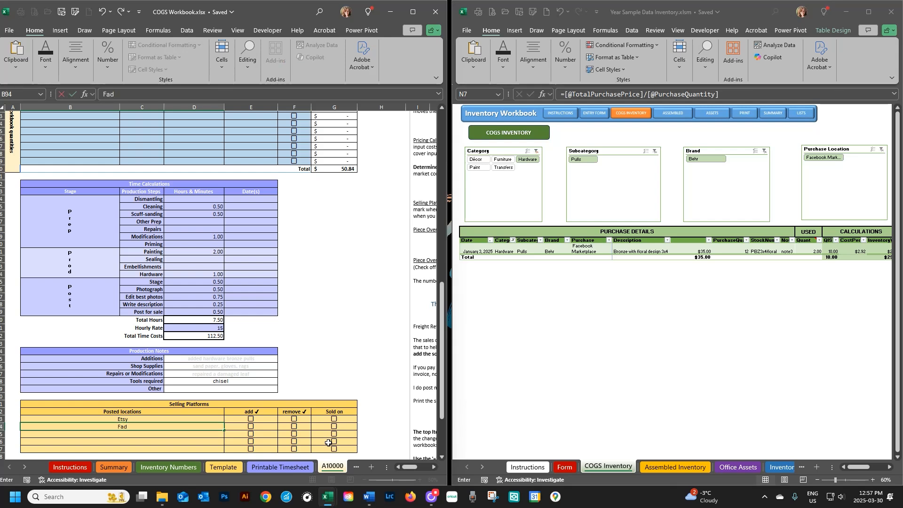
type("ebook Marketplace")
key("Return")
type("Website")
key("Return")
type("Ki")
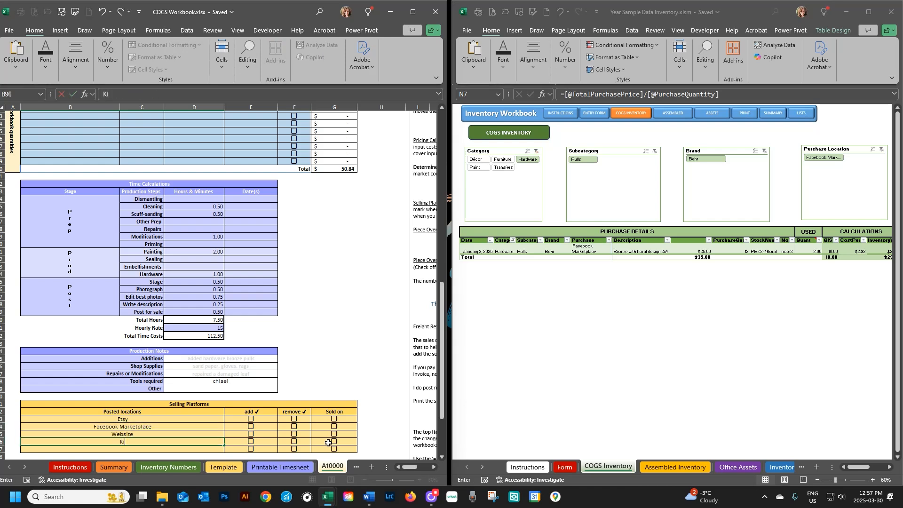
type("kj")
type("iji")
key("Return")
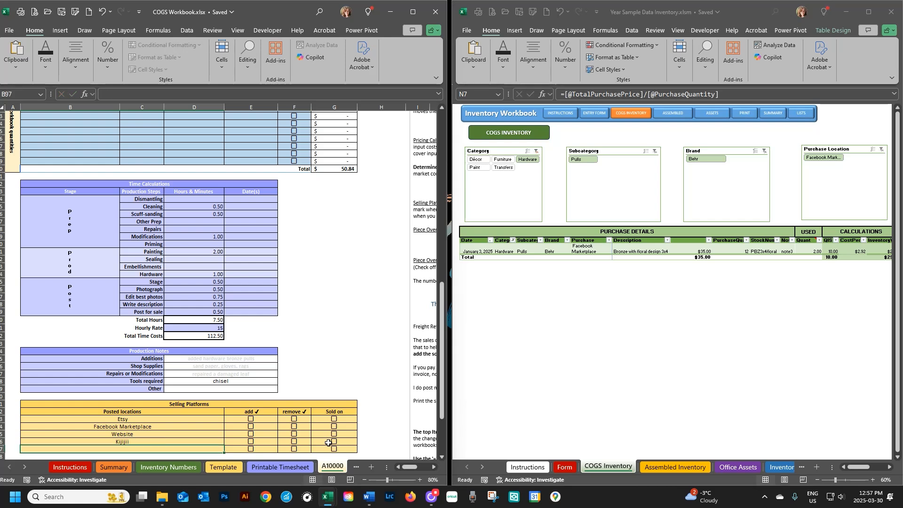
Check the add boxes for all four posted locations in the Selling Platforms table.
left_click(251, 419)
left_click(251, 427)
left_click(250, 434)
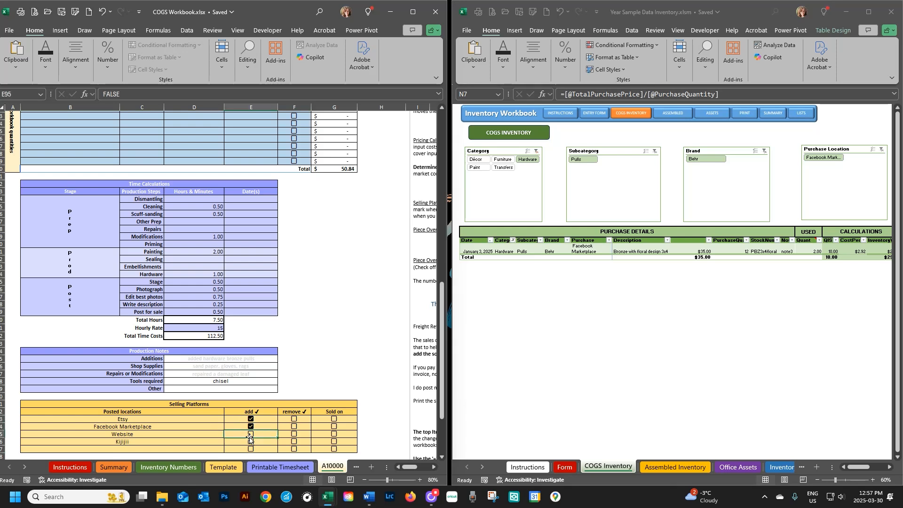
left_click(250, 441)
Set the Date Posted in the Piece Overview to March 1, 2025.
scroll(348, 368, "up", 20)
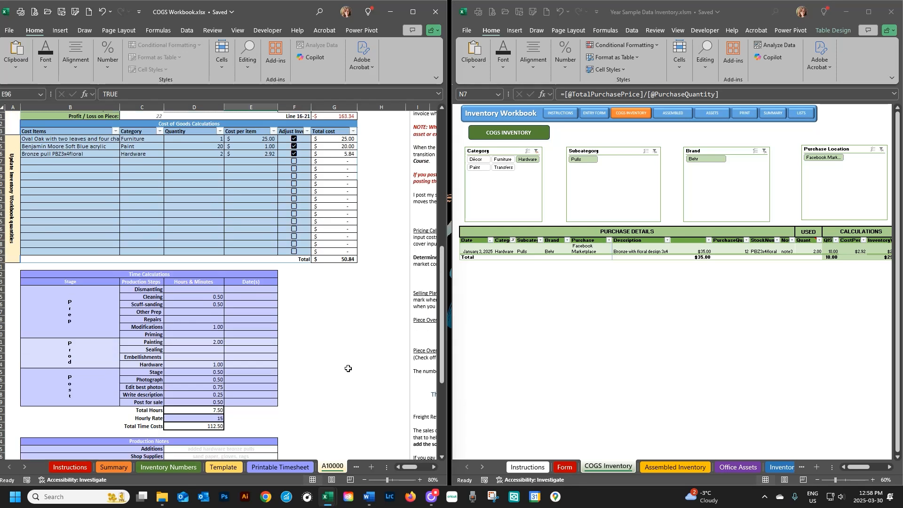
left_click(315, 182)
type("MArc")
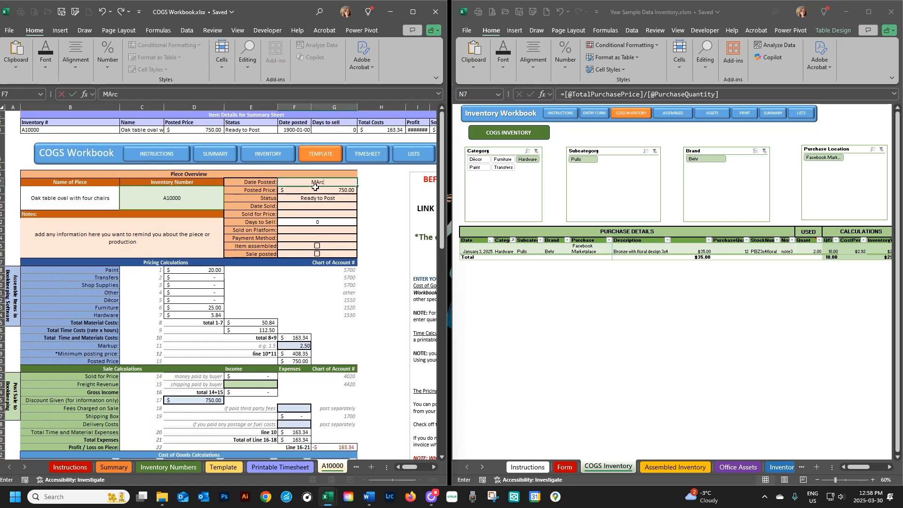
type("h 2")
key("BackSpace")
type("1, 2025")
key("Return")
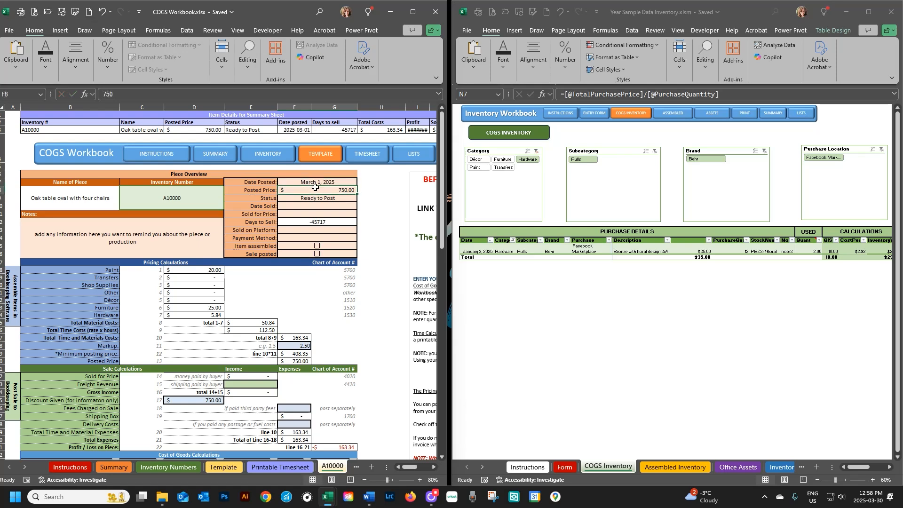
Mark Facebook Marketplace as sold on in Selling Platforms and enter Facebook Marketplace and cash as platform and payment method in the Piece Overview.
scroll(330, 322, "down", 20)
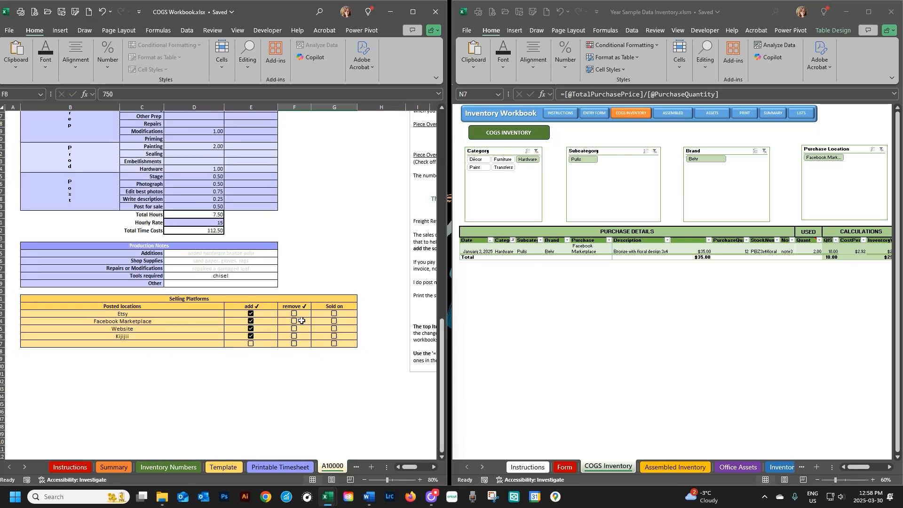
left_click(335, 321)
scroll(340, 312, "up", 7)
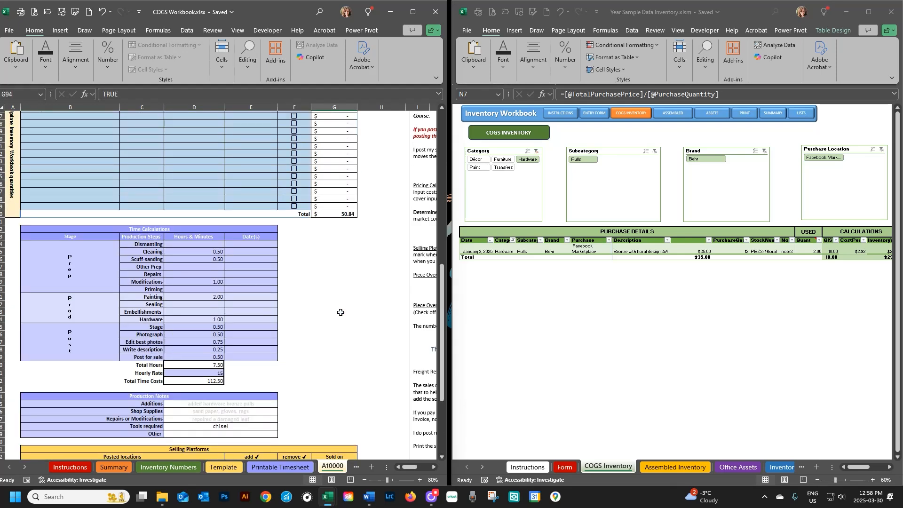
scroll(341, 312, "up", 15)
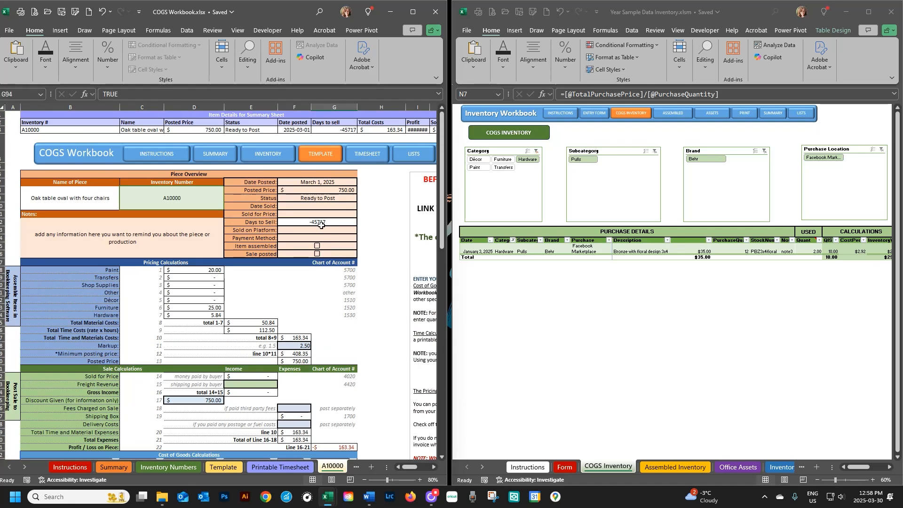
left_click(354, 232)
type("Facebook Ma")
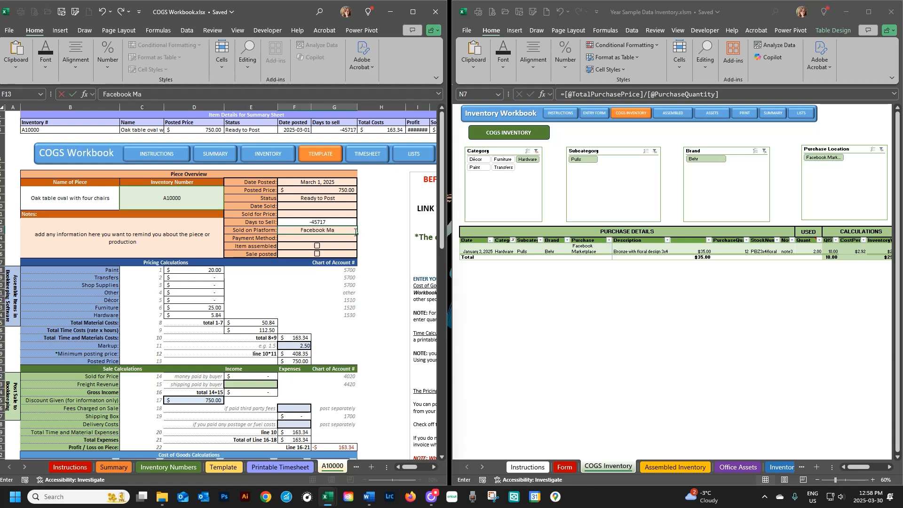
type("rketplace")
key("Return")
type("cash")
key("Return")
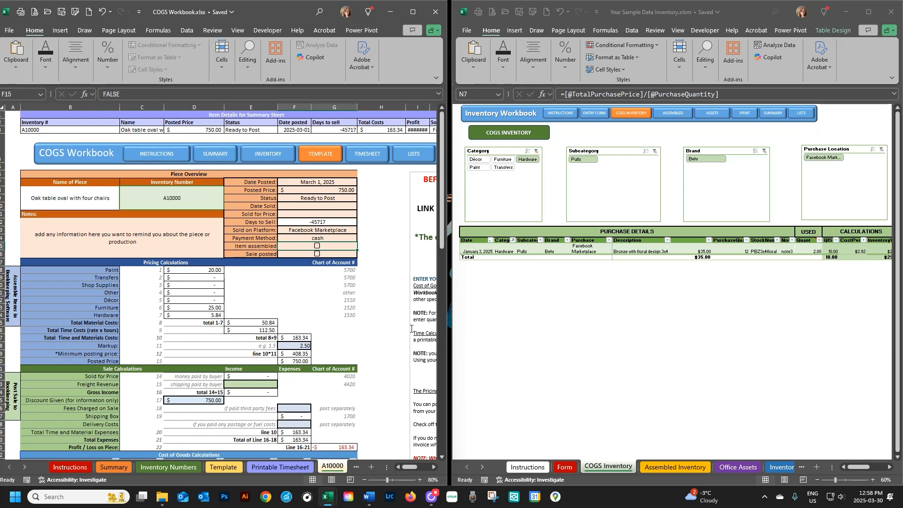
Set the Sold for Price in the Piece Overview to 725.
scroll(393, 350, "down", 6)
left_click(248, 249)
scroll(382, 270, "up", 5)
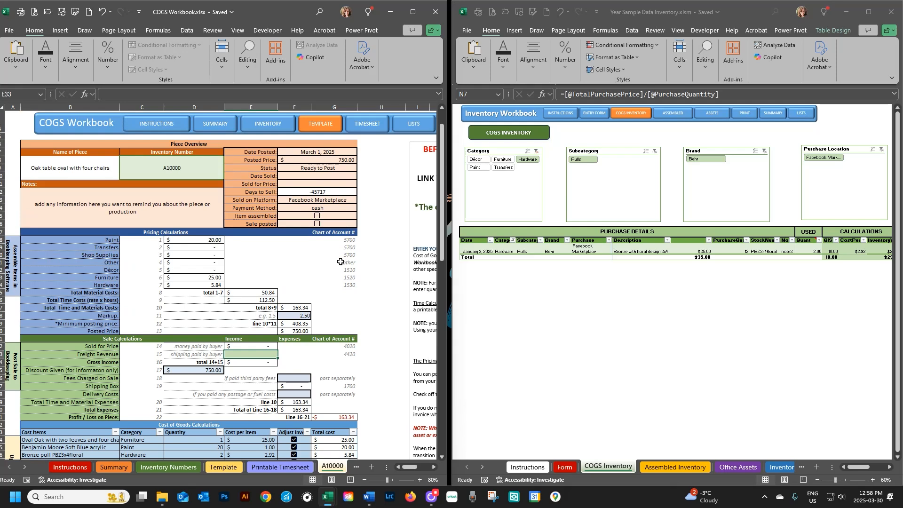
left_click(336, 183)
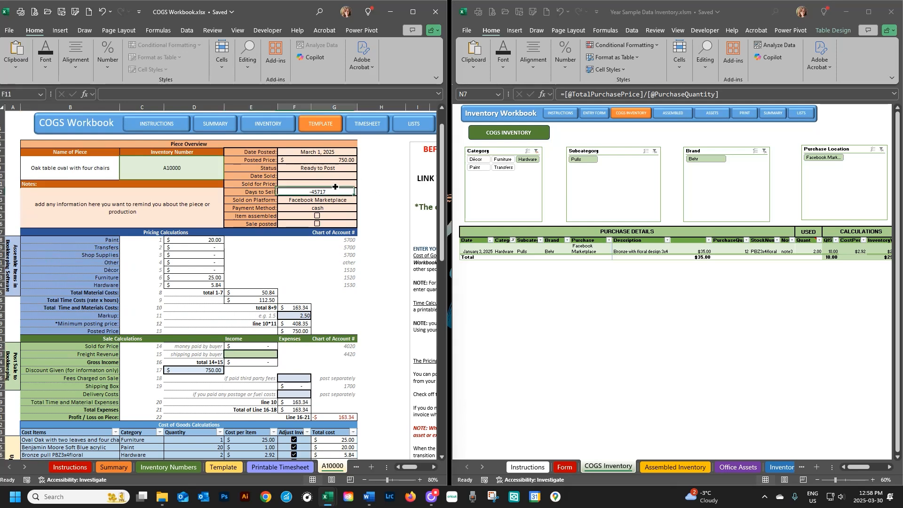
type("7")
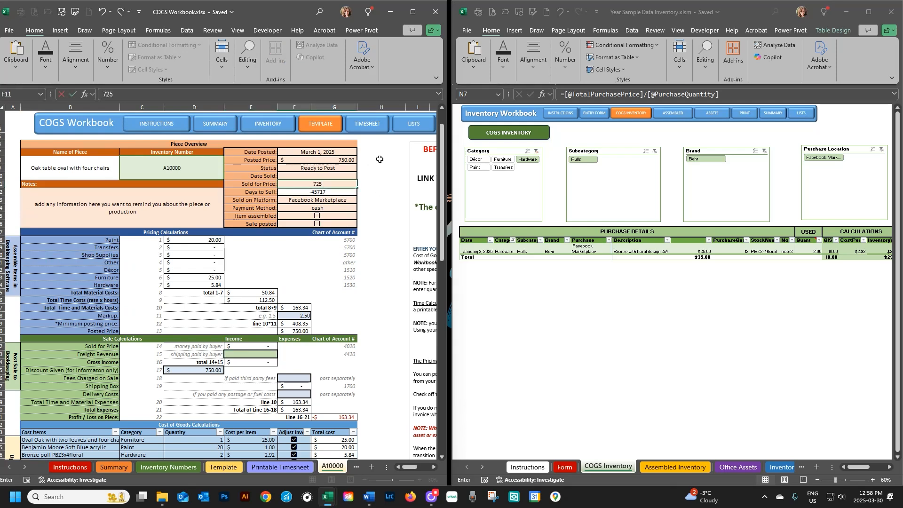
type("25")
key("Return")
Set the Date Sold in the Piece Overview to April 15, 2025.
left_click(324, 176)
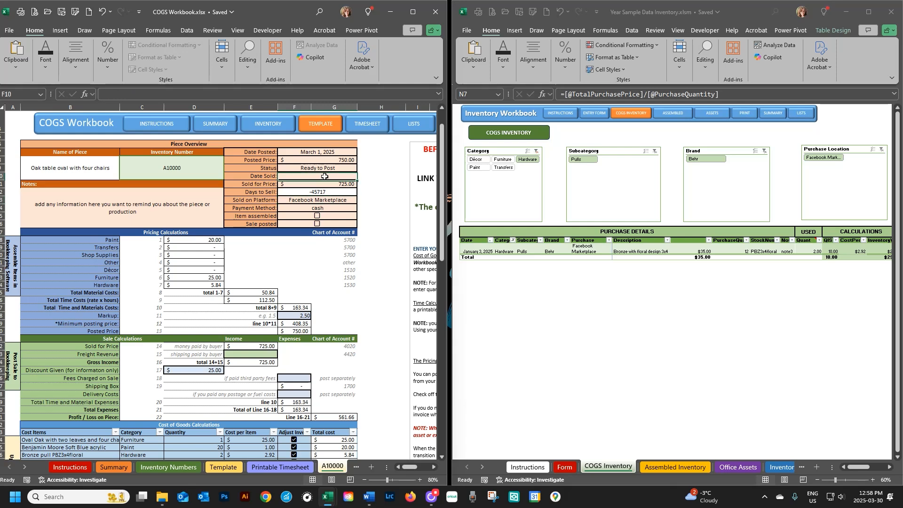
type("A")
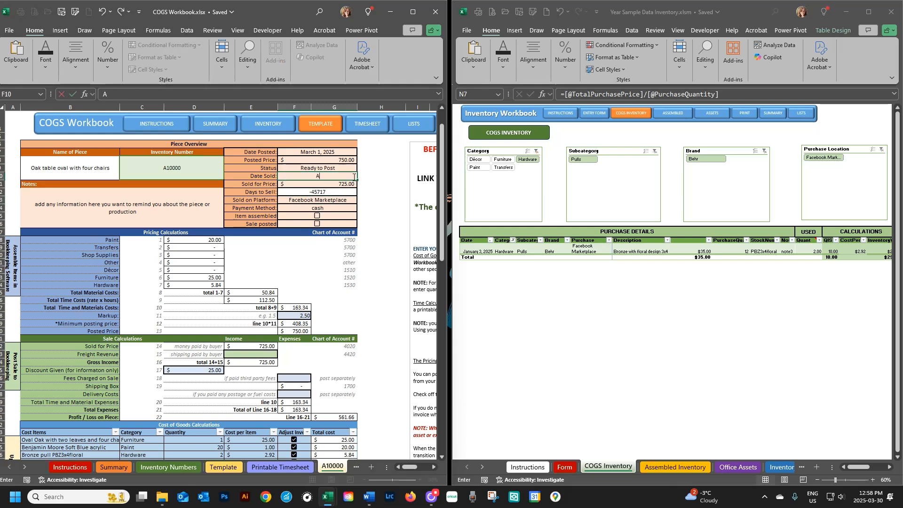
type("pril 15, 2")
type("025")
key("Return")
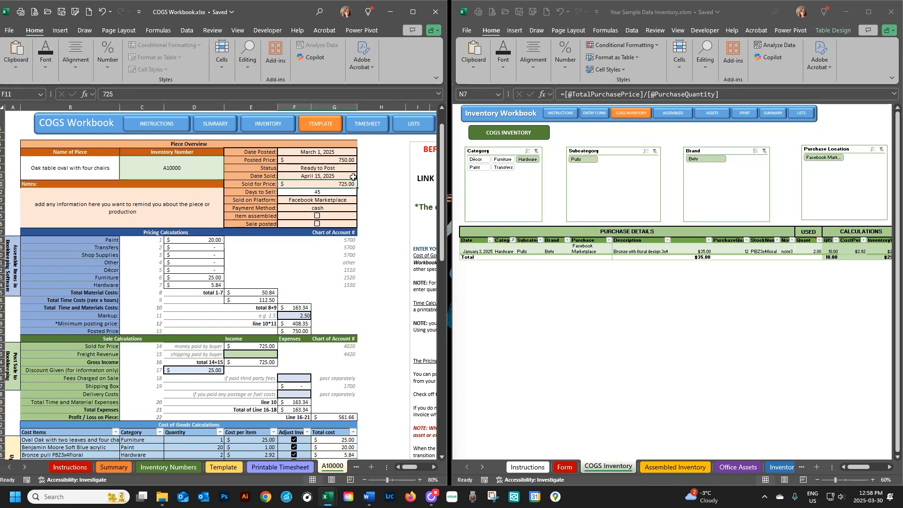
Enter 50 as Freight Revenue and 25 as Delivery Costs in the Sale Calculations.
scroll(220, 268, "down", 3)
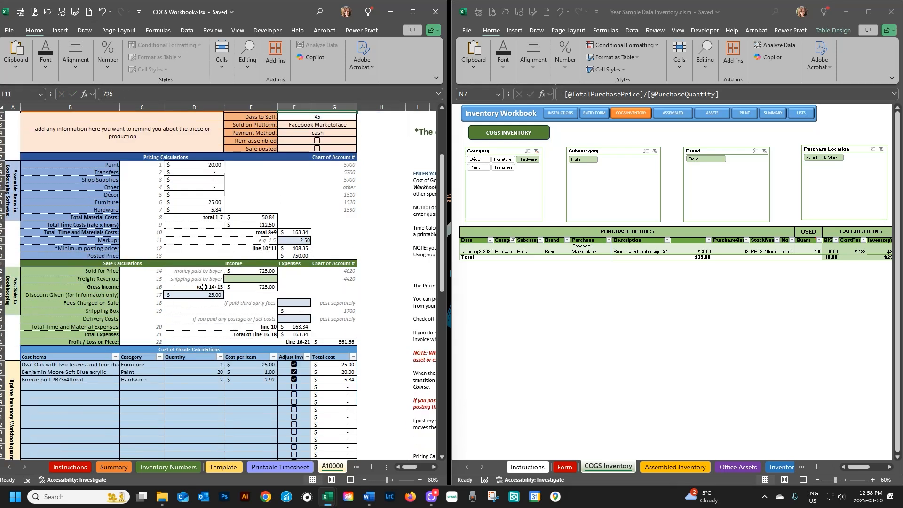
left_click(248, 279)
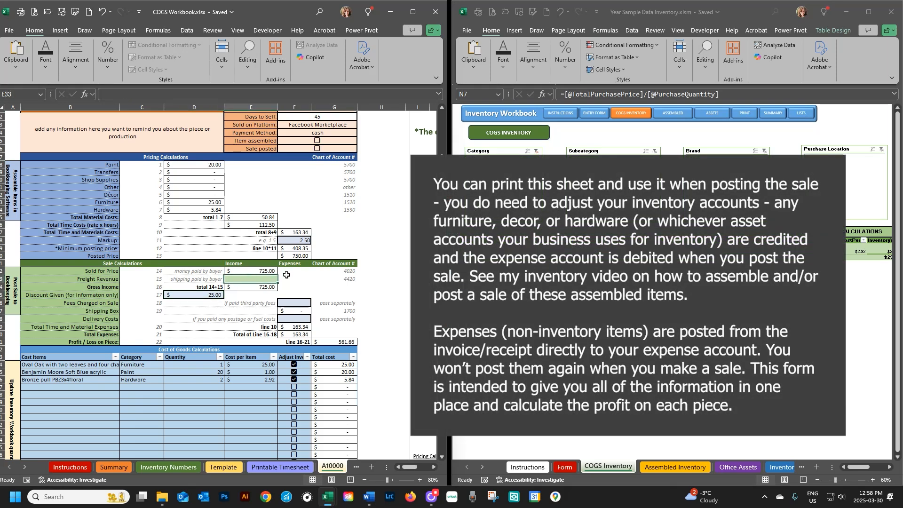
type("50")
key("Return")
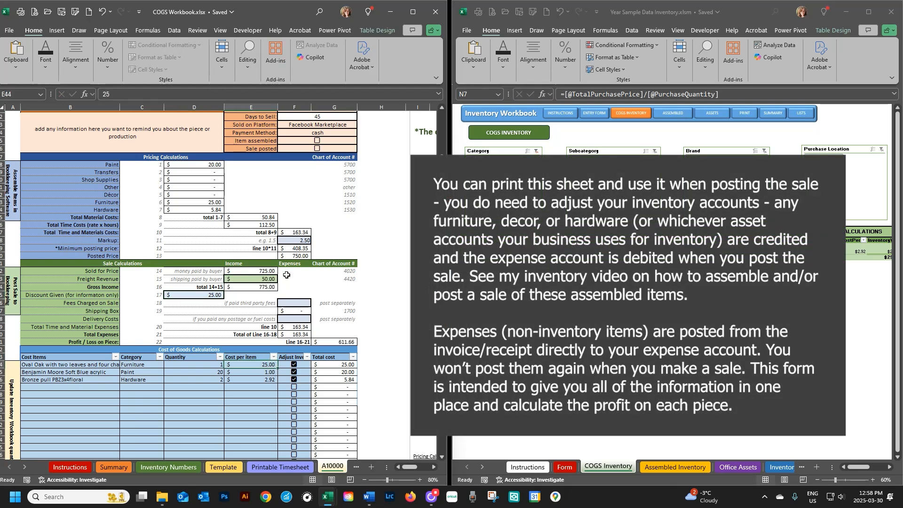
left_click(299, 319)
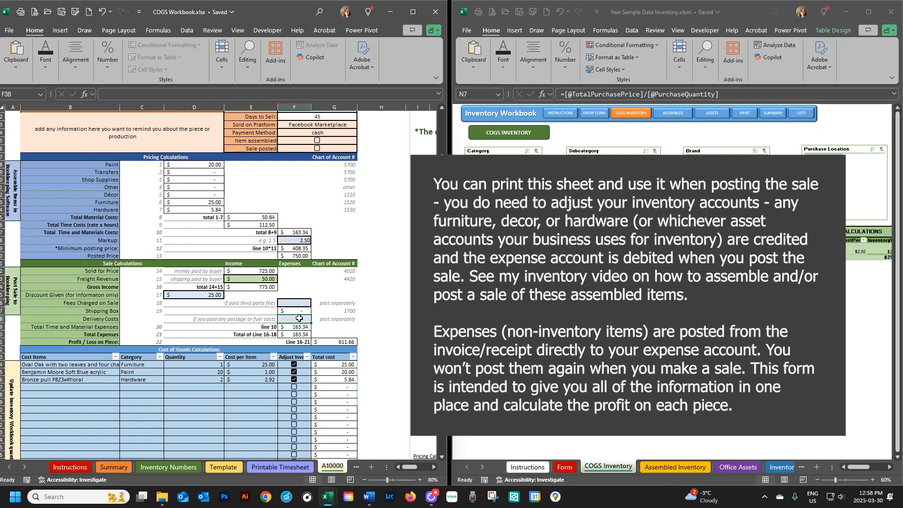
type("25")
key("Return")
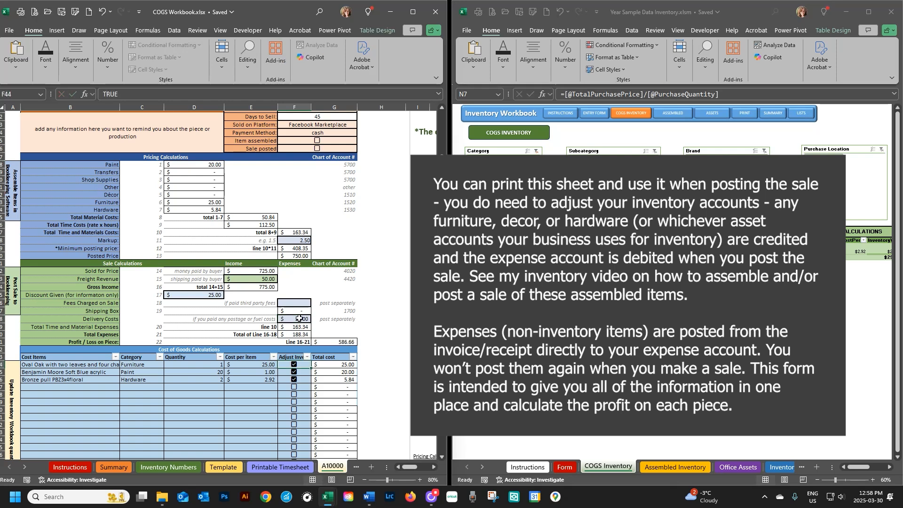
left_click(290, 301)
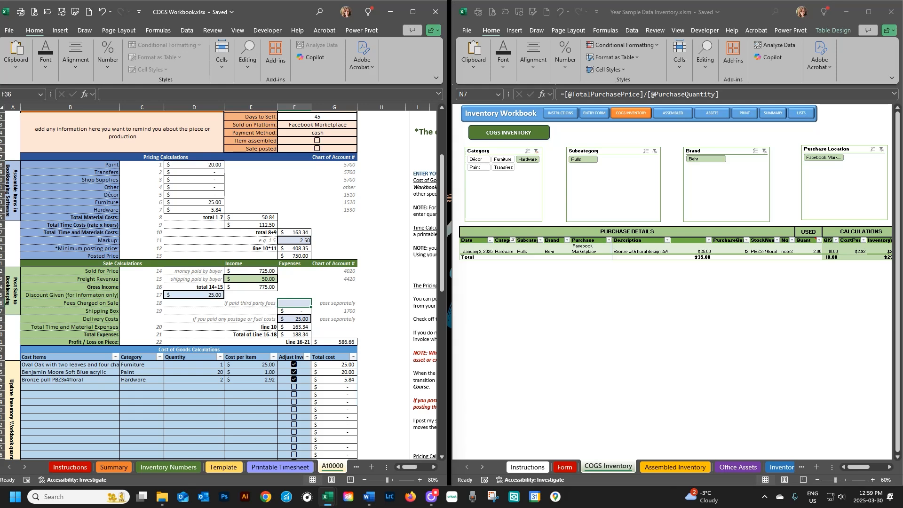
Maximize the COGS workbook window and examine the Item Details for Summary Sheet rows at the head of the A10000 sheet.
scroll(361, 256, "up", 5)
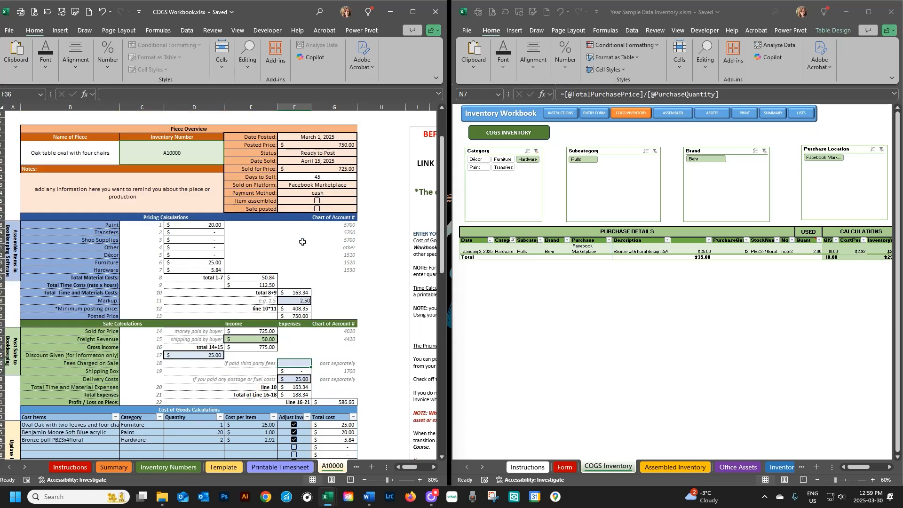
left_click(413, 12)
left_click_drag(36, 121, 452, 131)
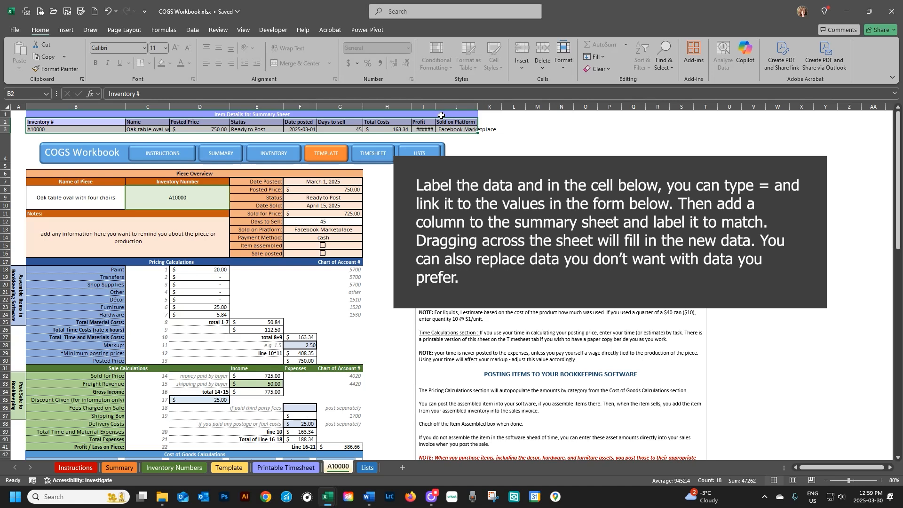
left_click(441, 119)
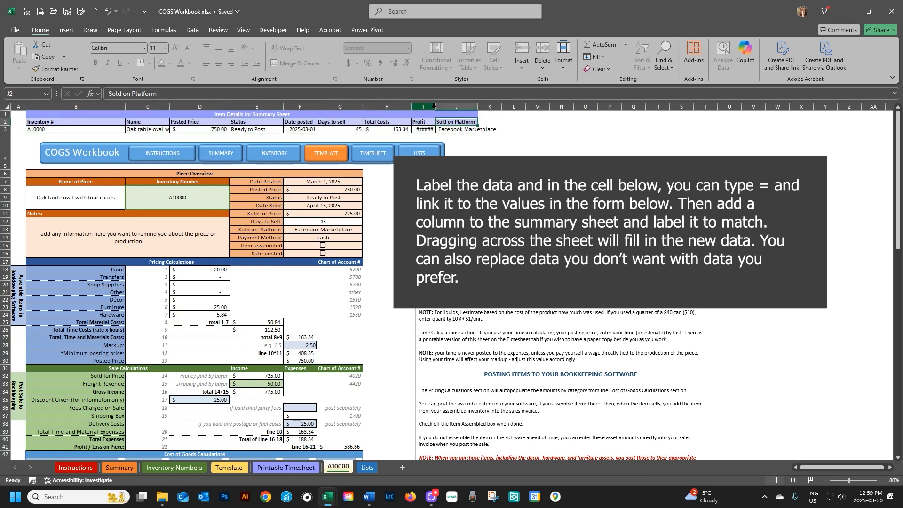
Open the Summary sheet and examine the A10000 entry and the table's column headers.
left_click(123, 467)
left_click(240, 169)
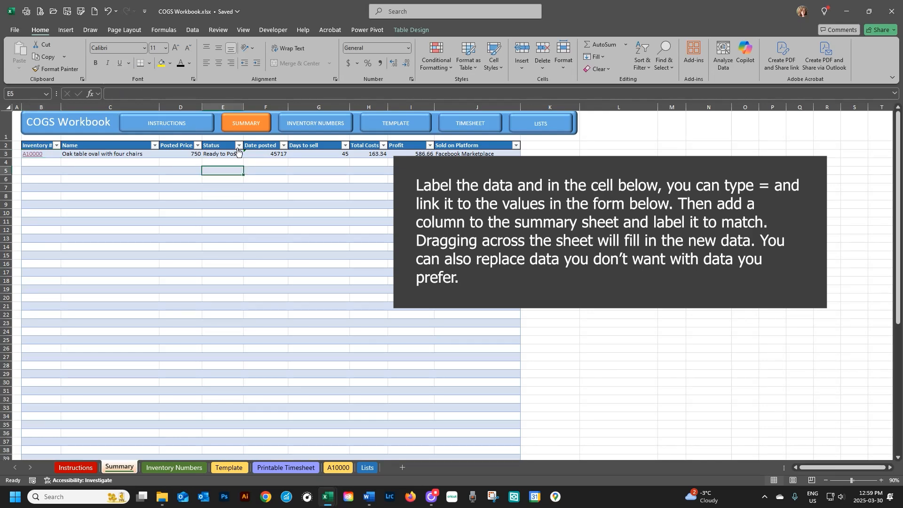
left_click(185, 151)
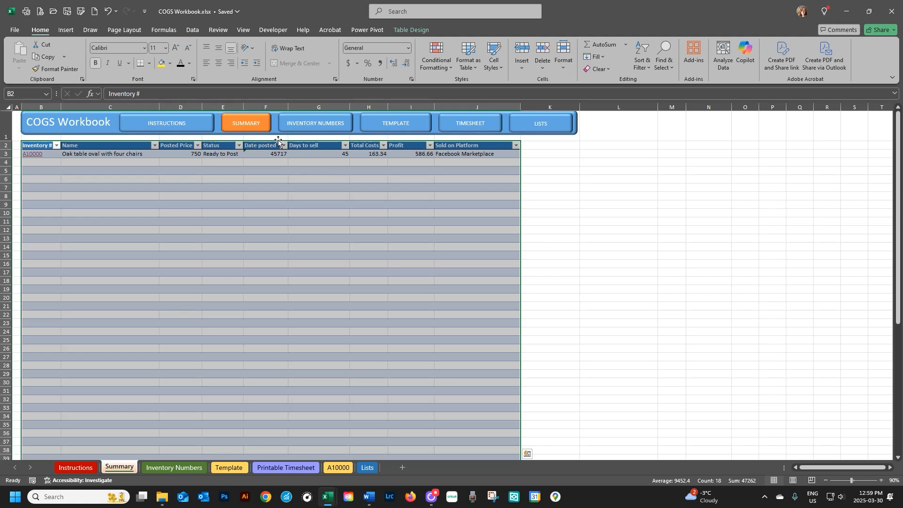
left_click(267, 145)
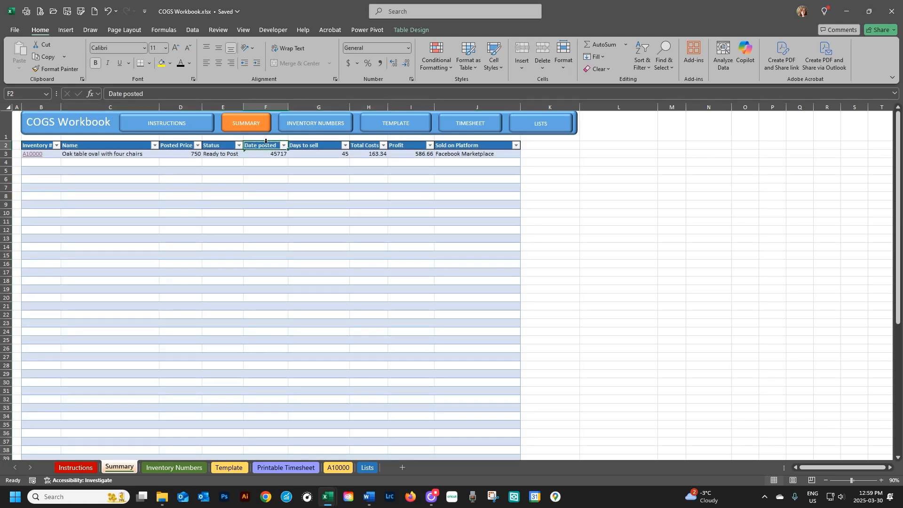
Format the Date posted column of the Summary table as Long Date.
left_click(266, 141)
left_click(404, 53)
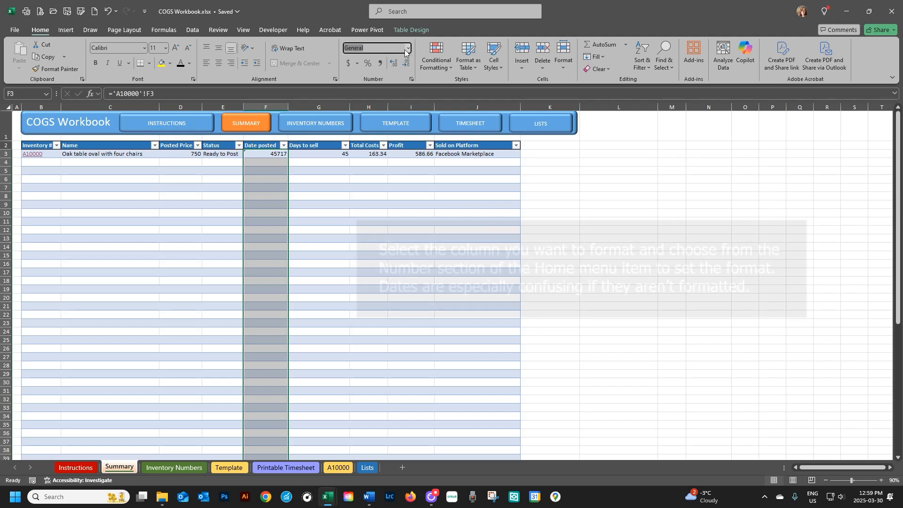
left_click(407, 49)
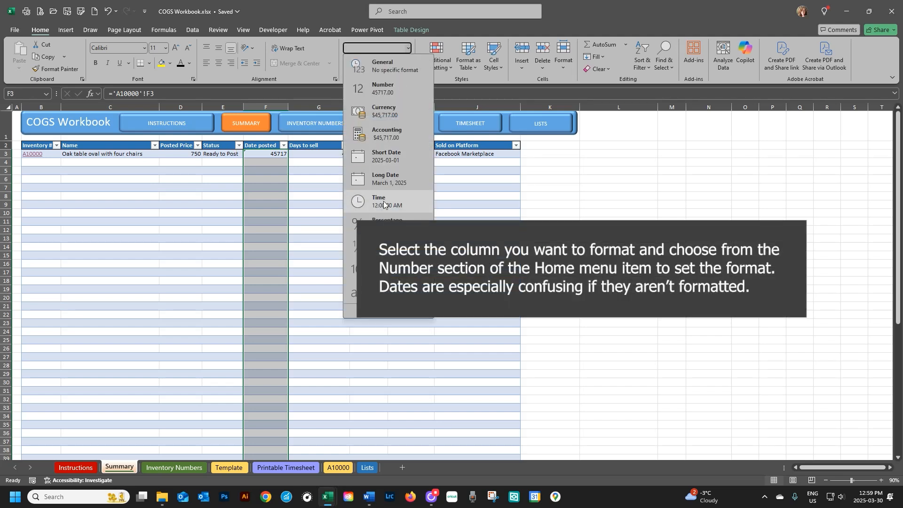
left_click(382, 178)
left_click(272, 216)
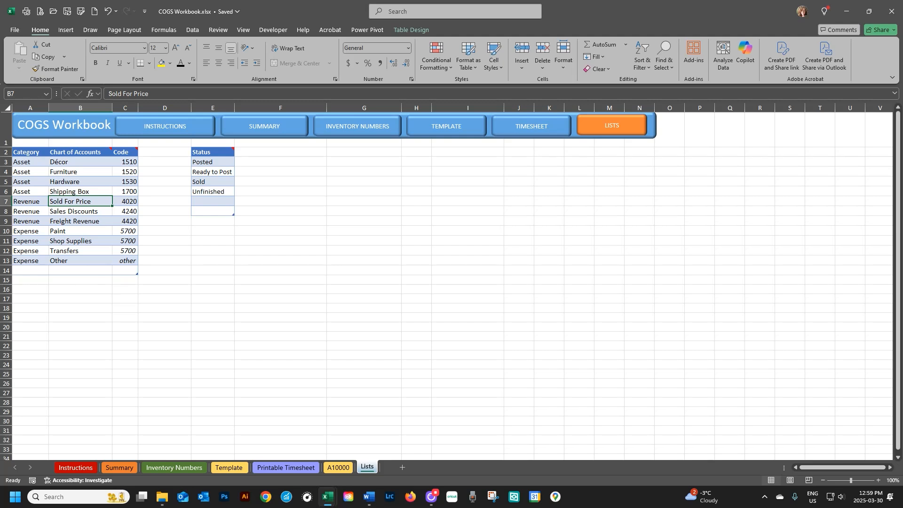
Examine the Shipping Box account and code on the Lists sheet and the Chart of Account # column on the Template sheet.
left_click(207, 279)
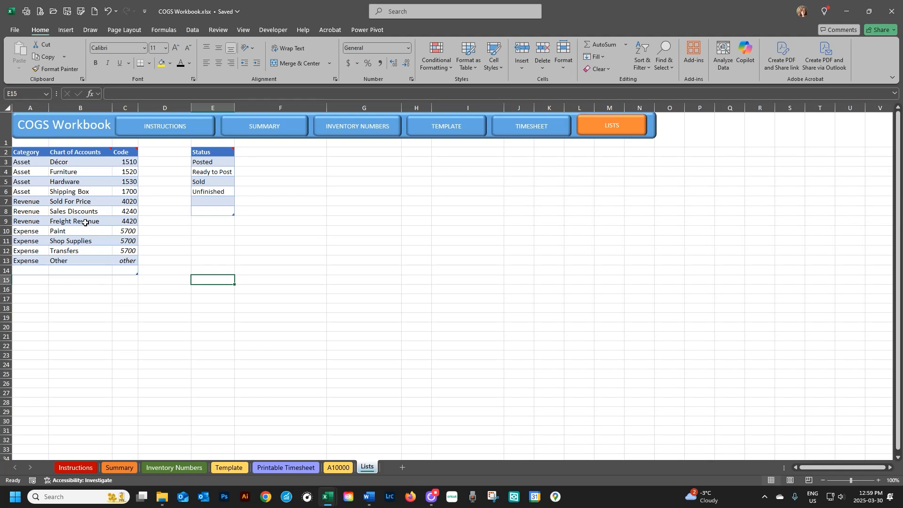
left_click(84, 188)
left_click(125, 192)
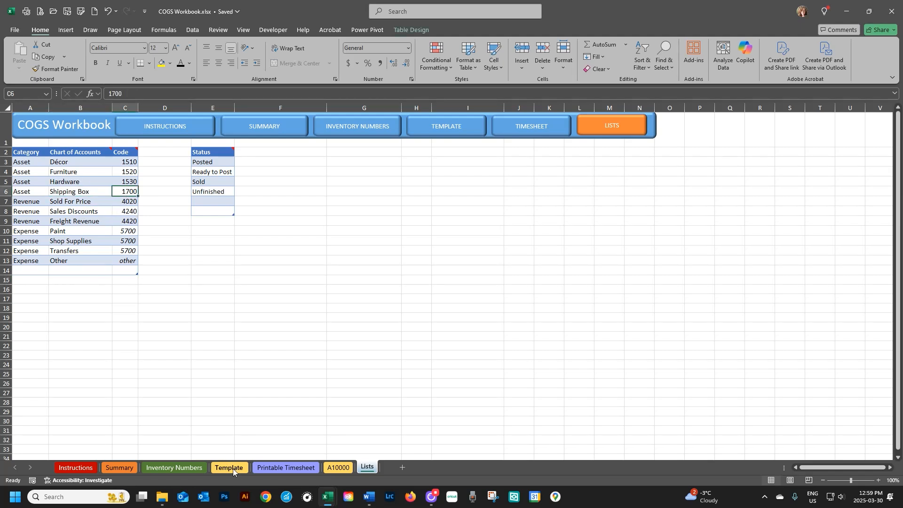
left_click(226, 298)
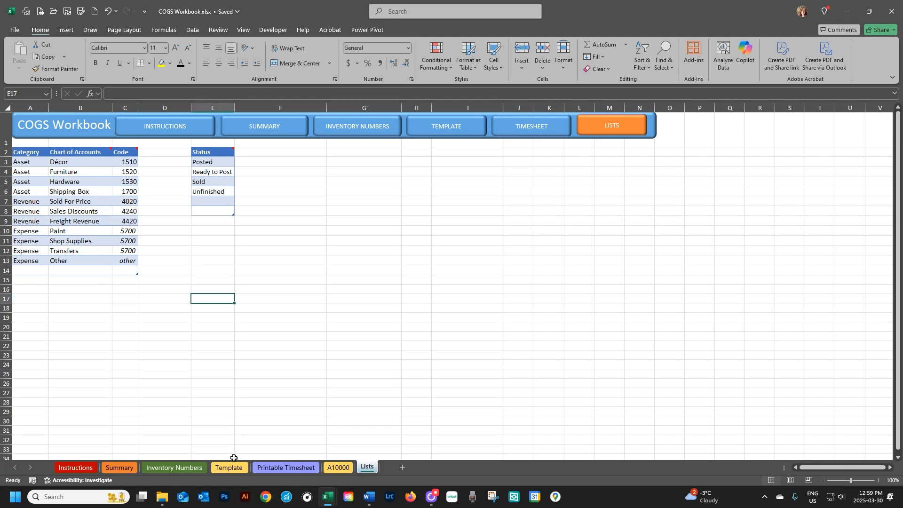
left_click(239, 470)
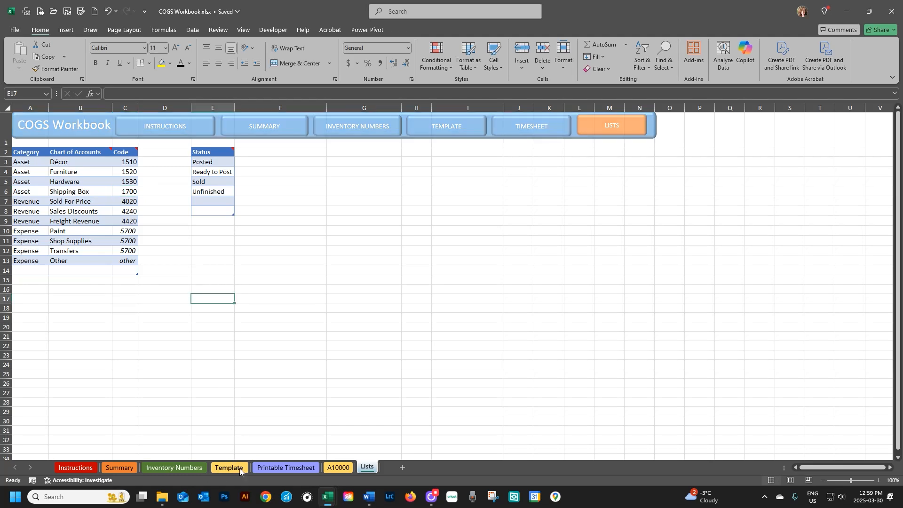
scroll(372, 292, "down", 2)
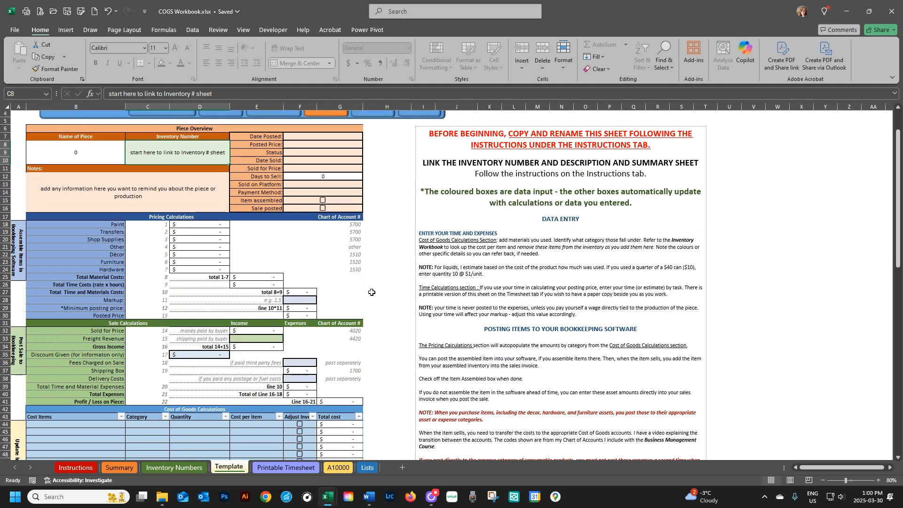
scroll(372, 297, "down", 2)
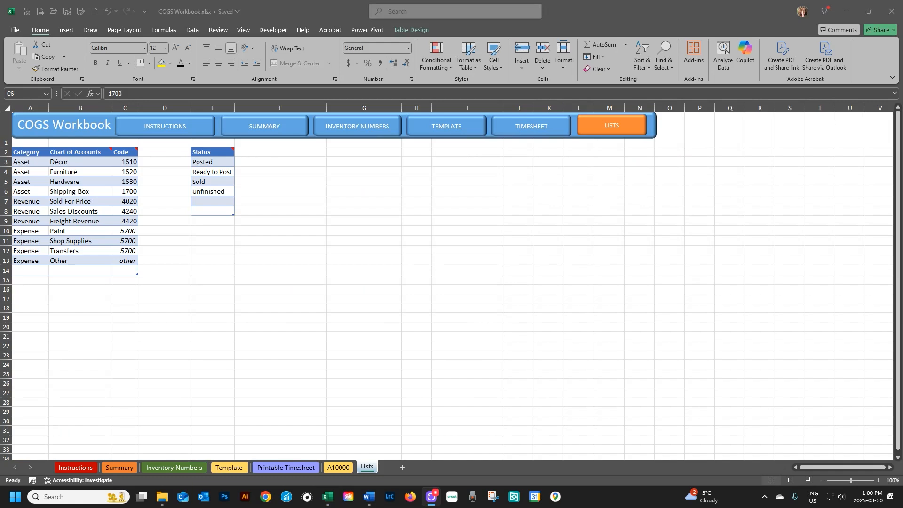
Set the Shipping Box code on the Lists sheet to 1580 and check its account number on the Template sheet.
left_click(132, 193)
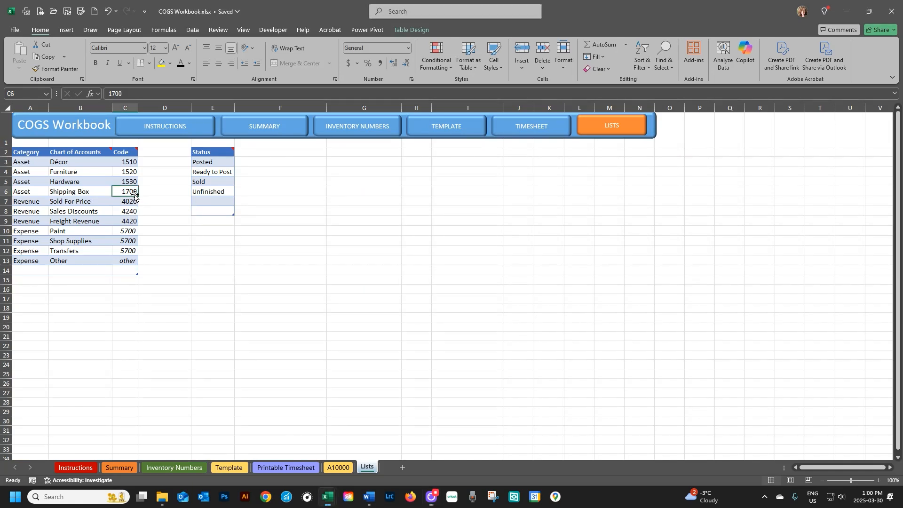
type("158")
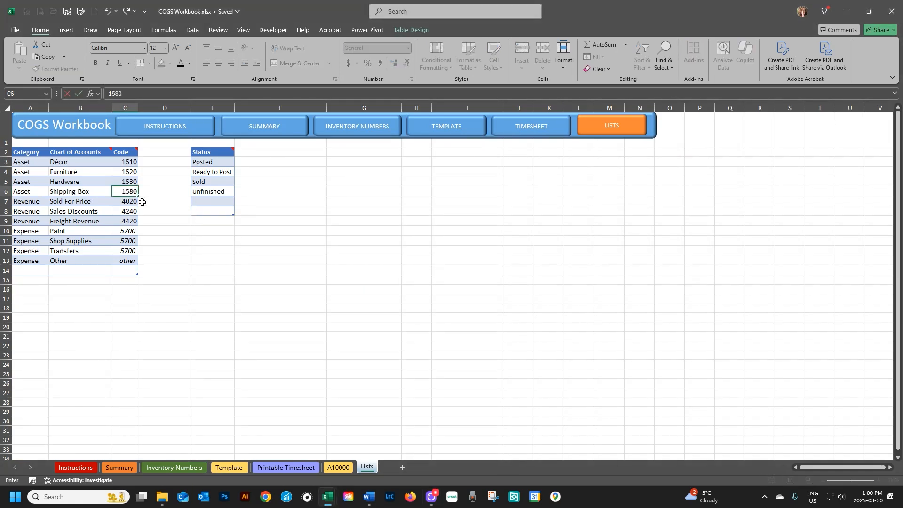
key("Return")
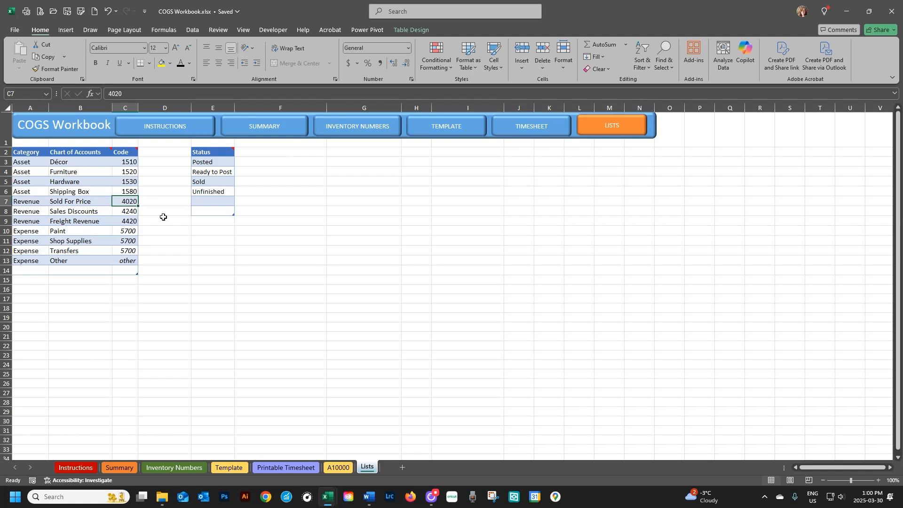
left_click(229, 472)
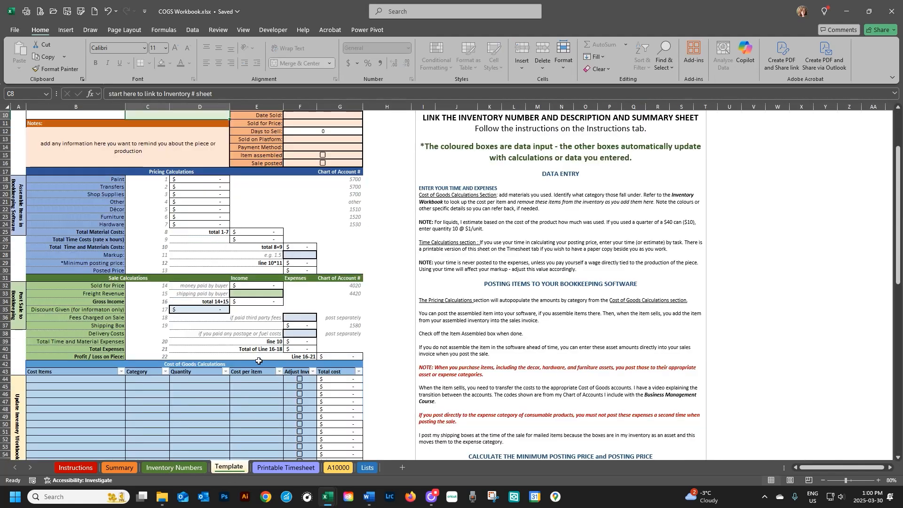